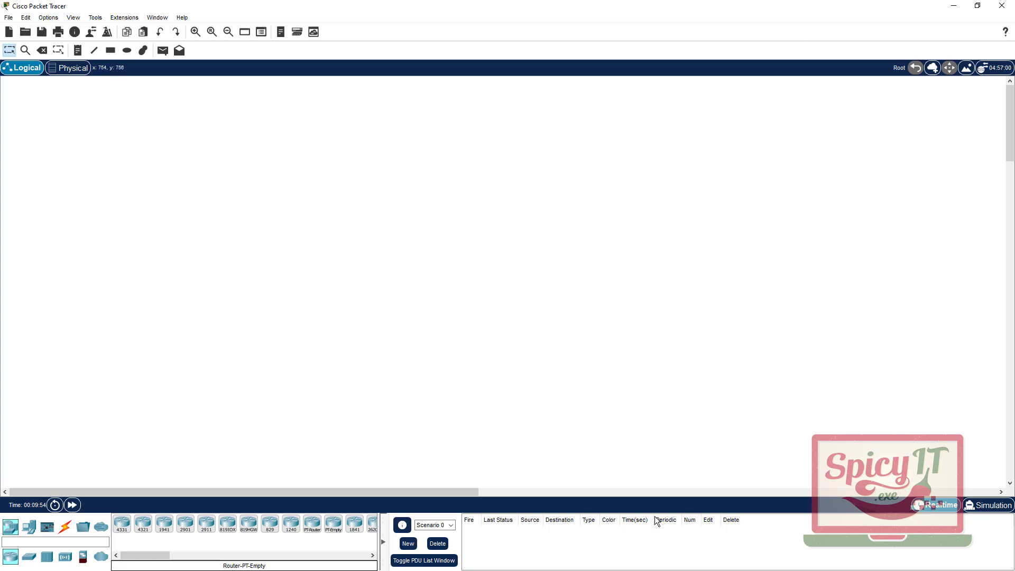
- Save the blank workspace as a Packet Tracer activity file named "sample file" in the Whats In a Network Simulator folder
click(8, 18)
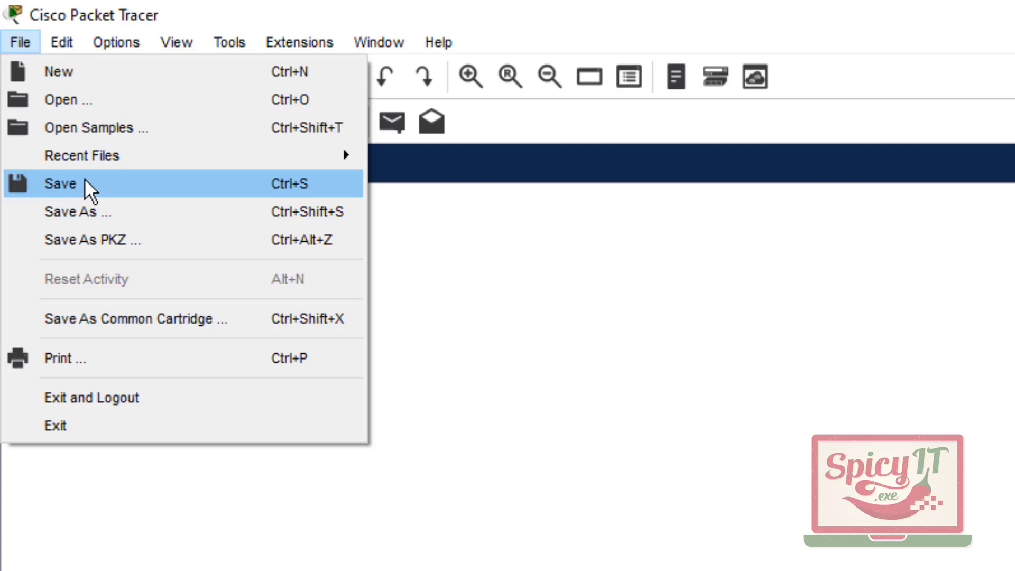
click(960, 557)
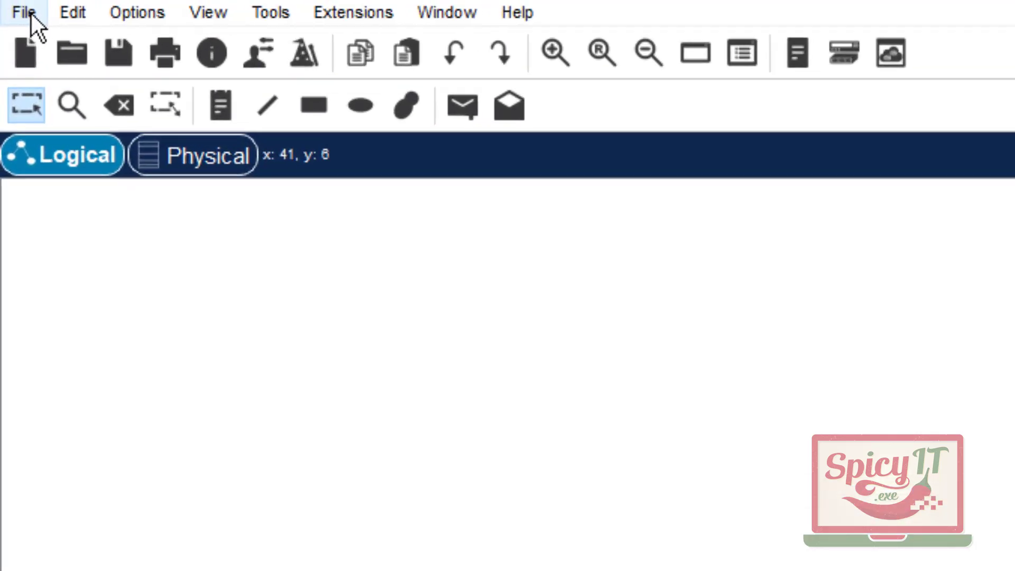
click(32, 12)
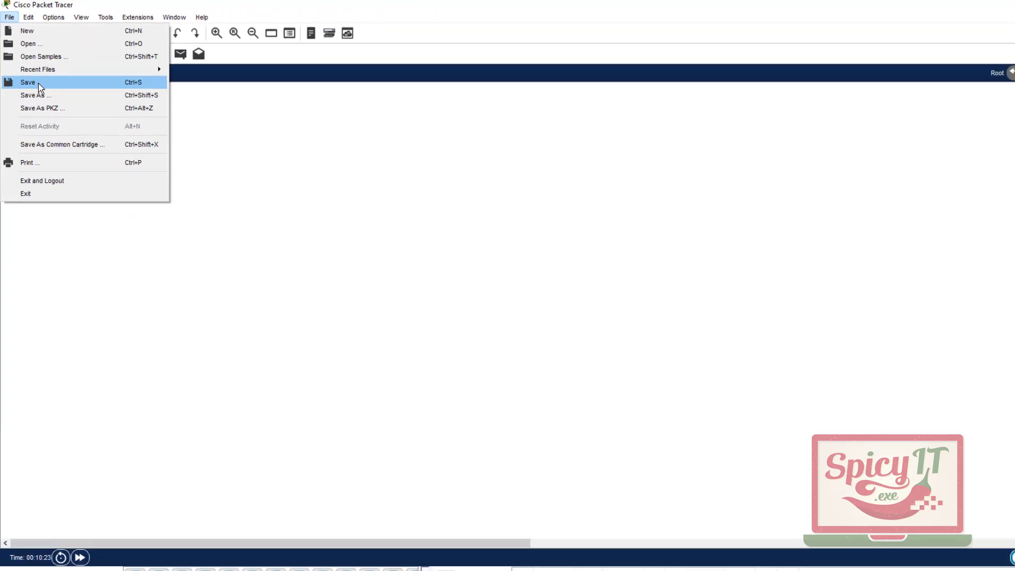
click(81, 158)
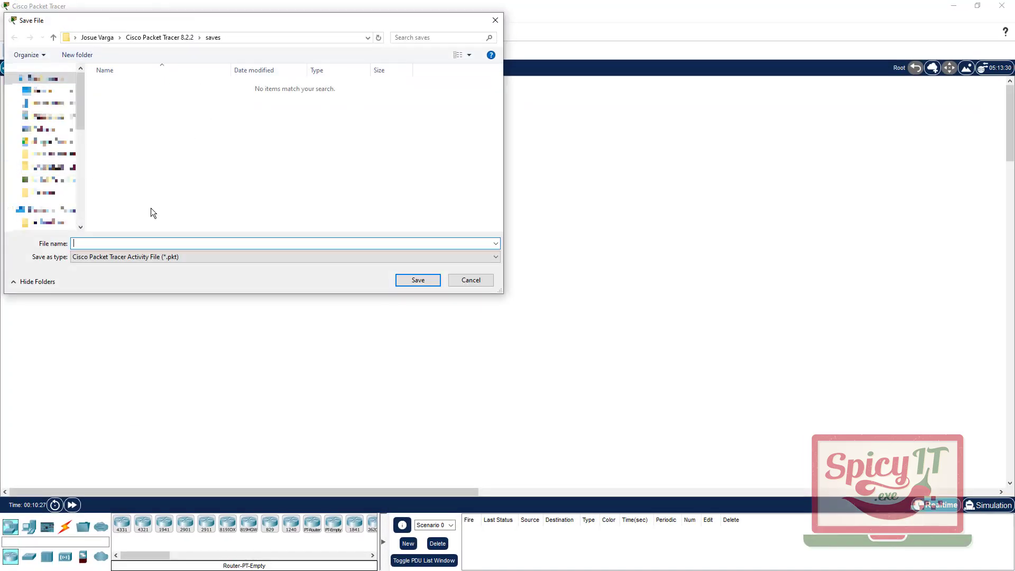
click(47, 153)
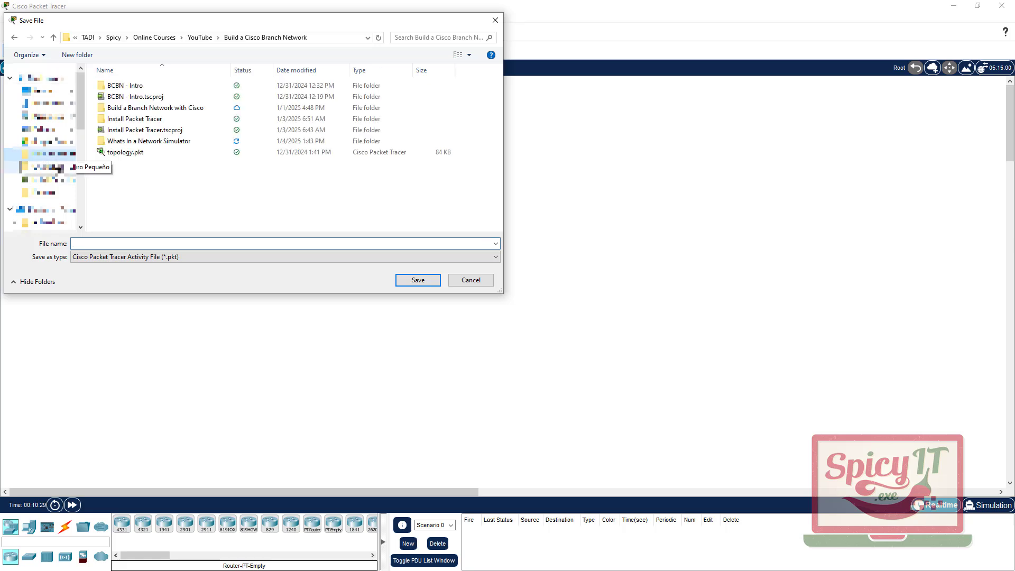
click(151, 142)
double_click(151, 141)
click(152, 243)
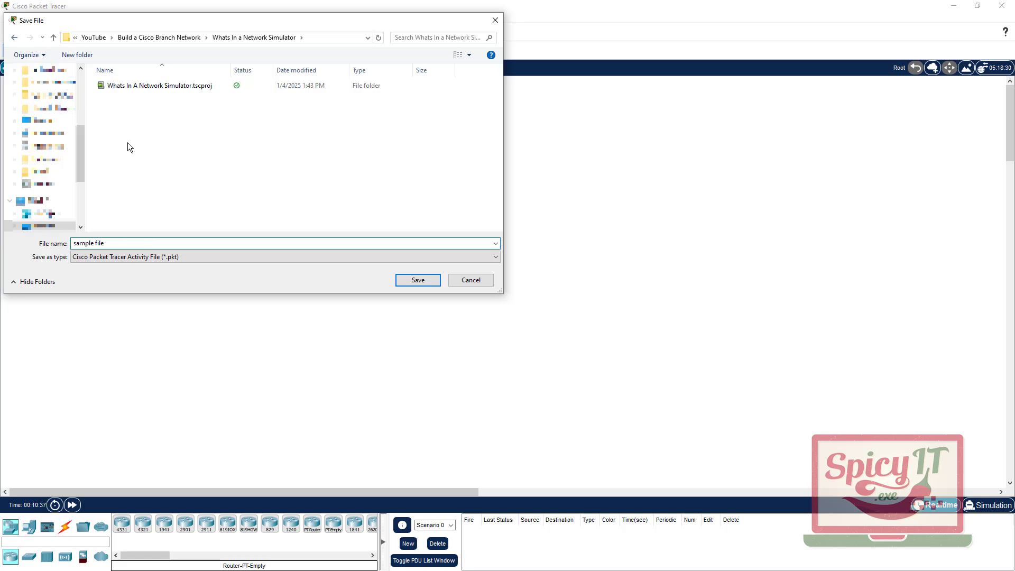
drag(263, 25, 462, 70)
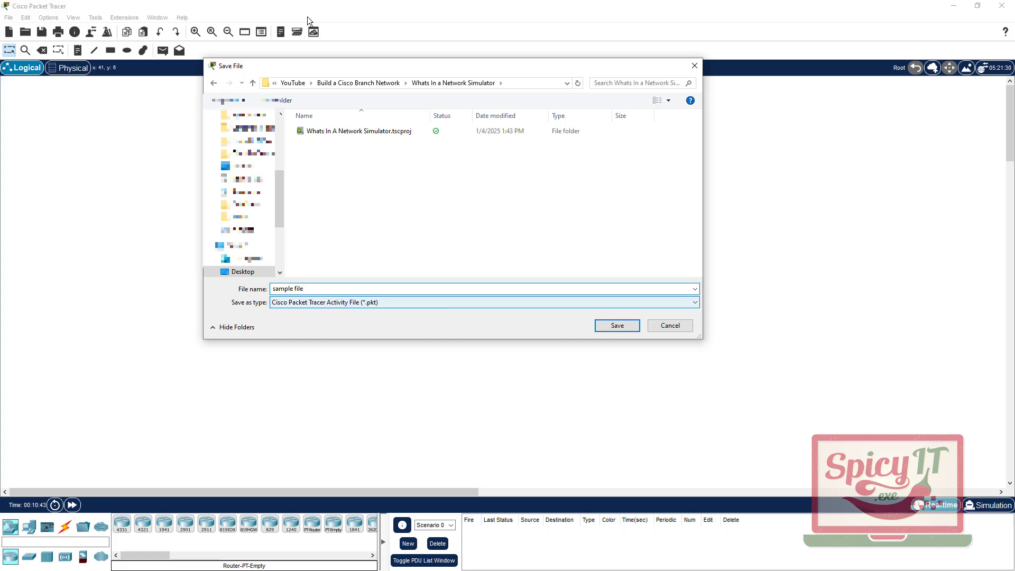
click(617, 326)
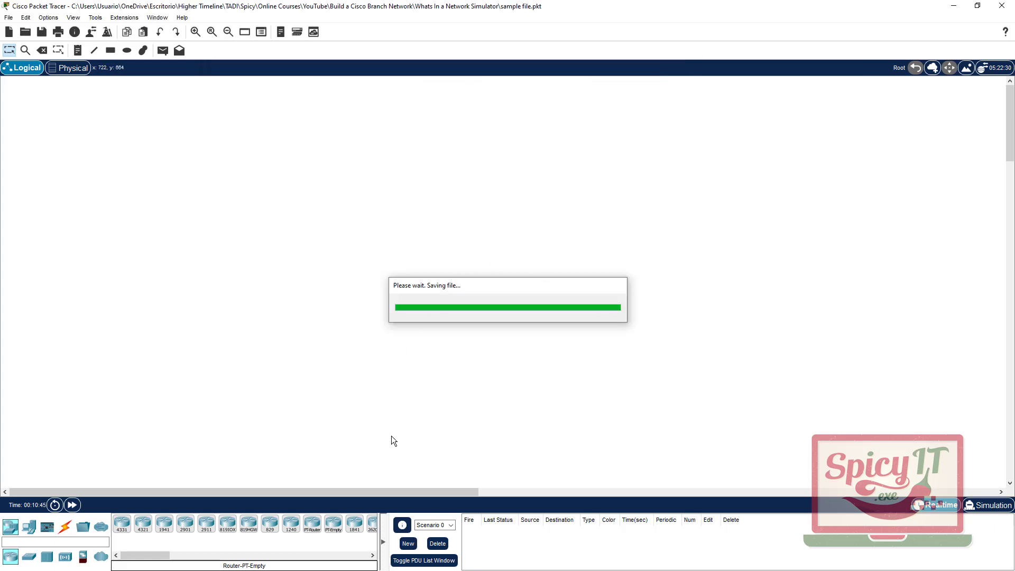
click(37, 35)
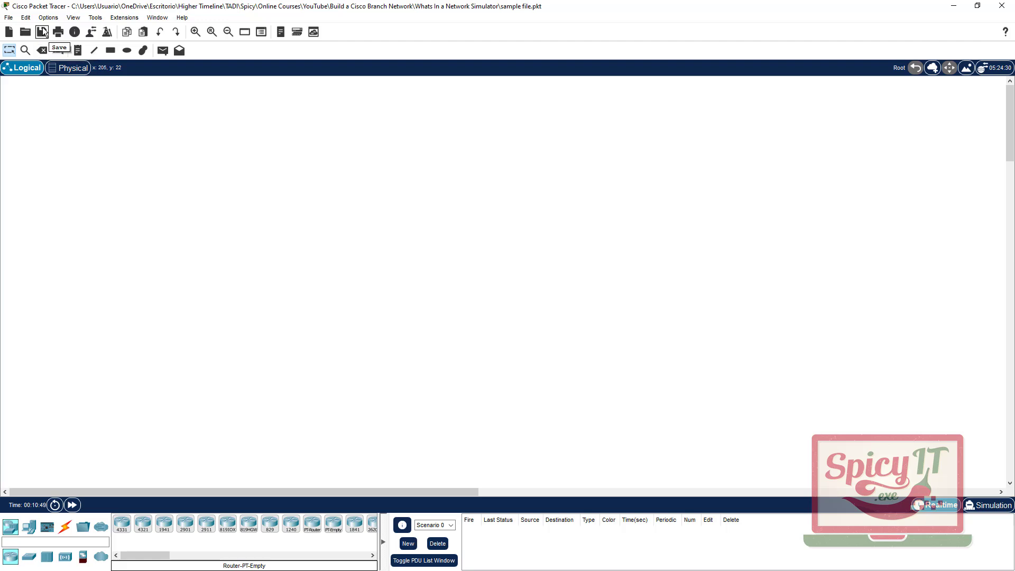
click(42, 32)
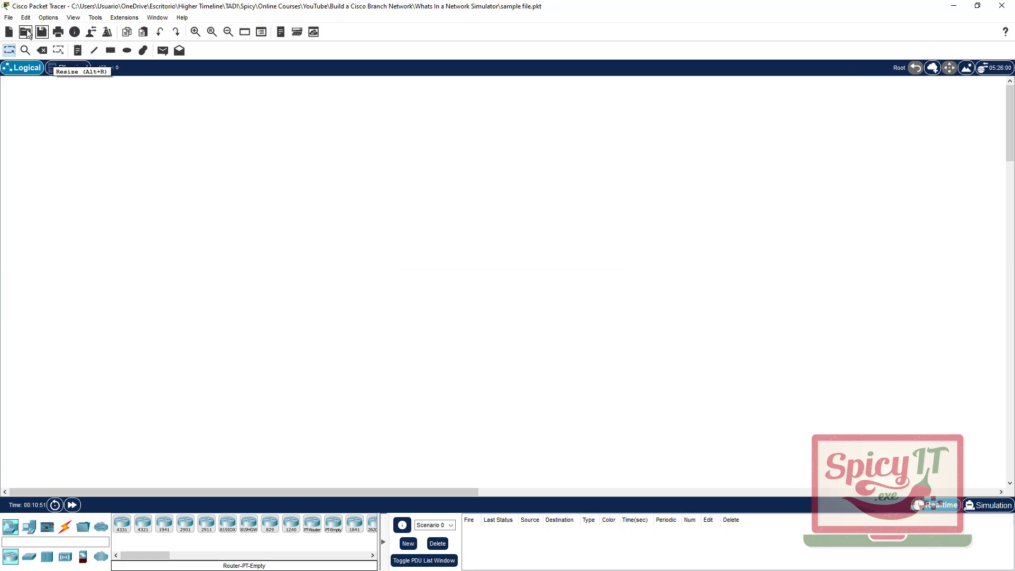
click(48, 18)
mouse_move(29, 20)
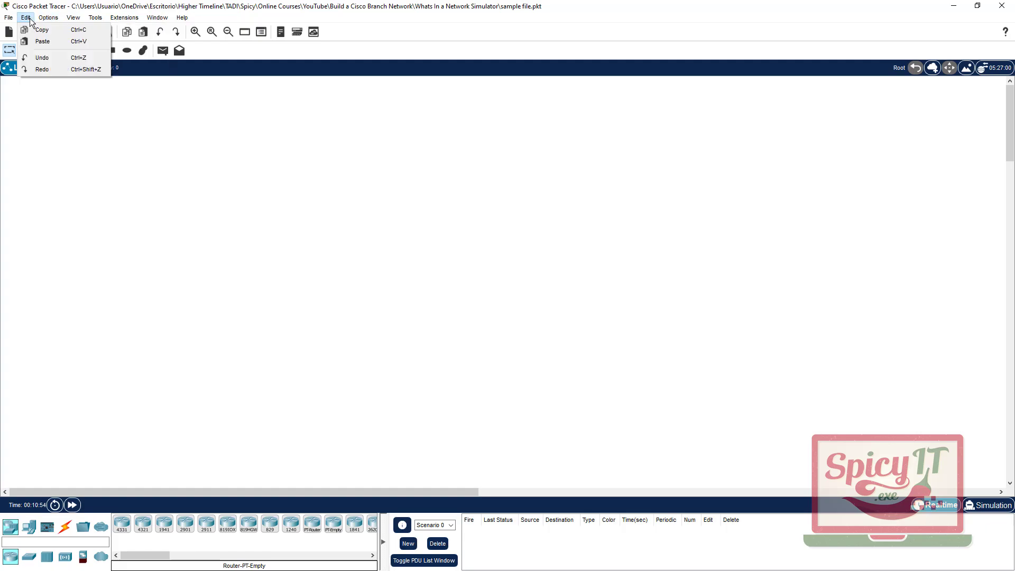
click(491, 228)
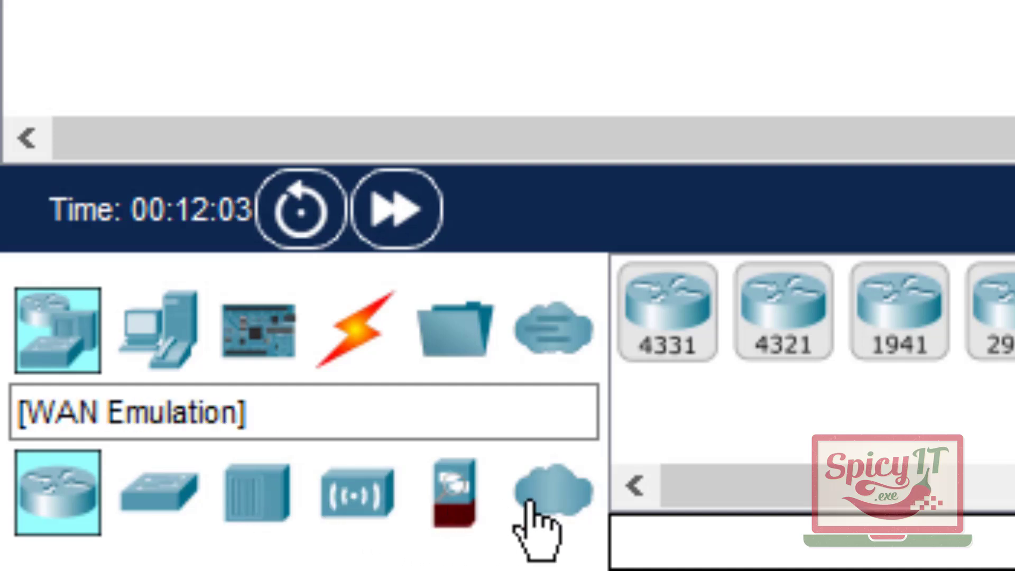
- Examine the device models offered for routers, switches, hubs, end devices, components, connections, miscellaneous and multiuser connections
click(146, 351)
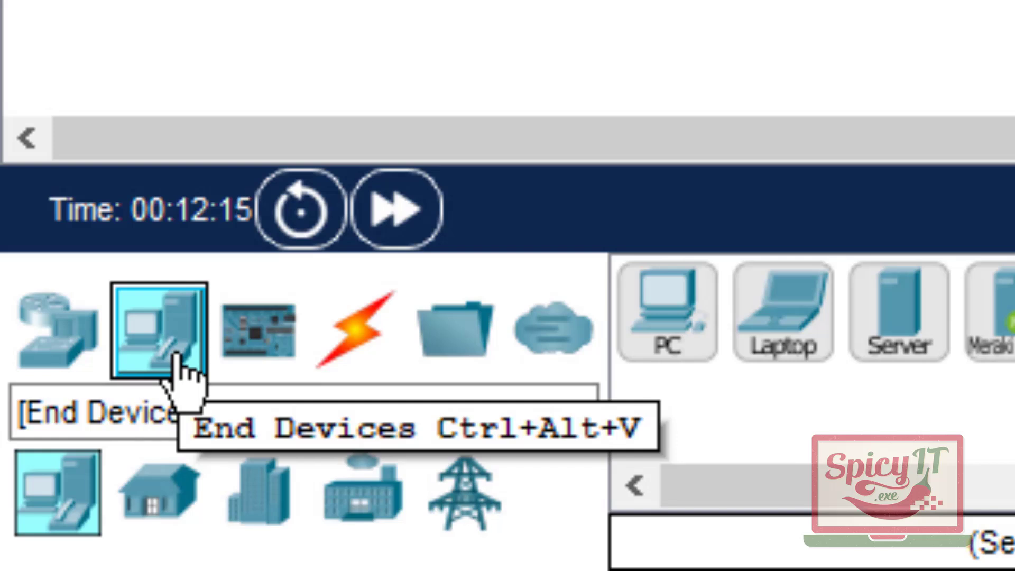
click(58, 333)
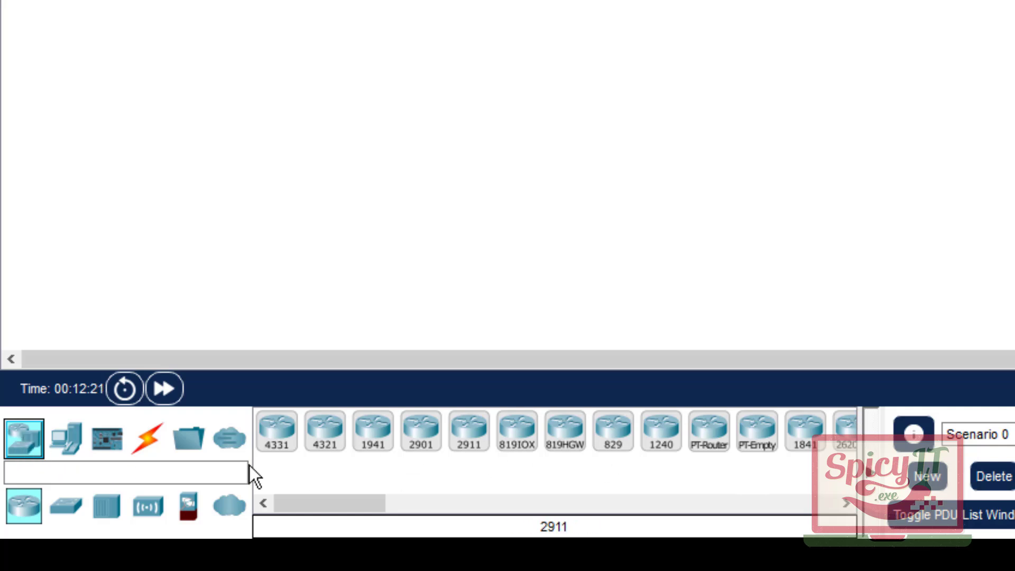
click(65, 510)
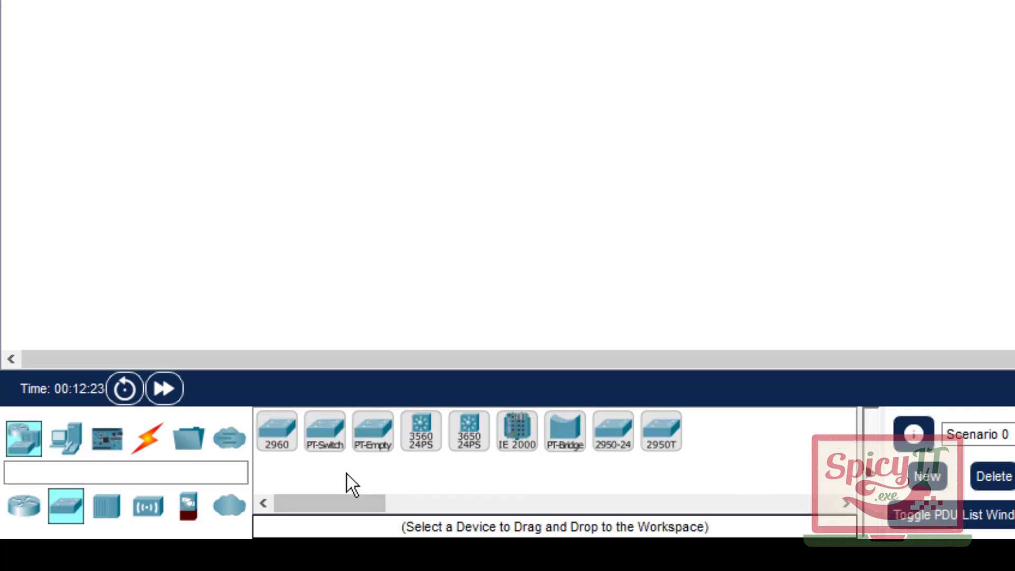
click(101, 514)
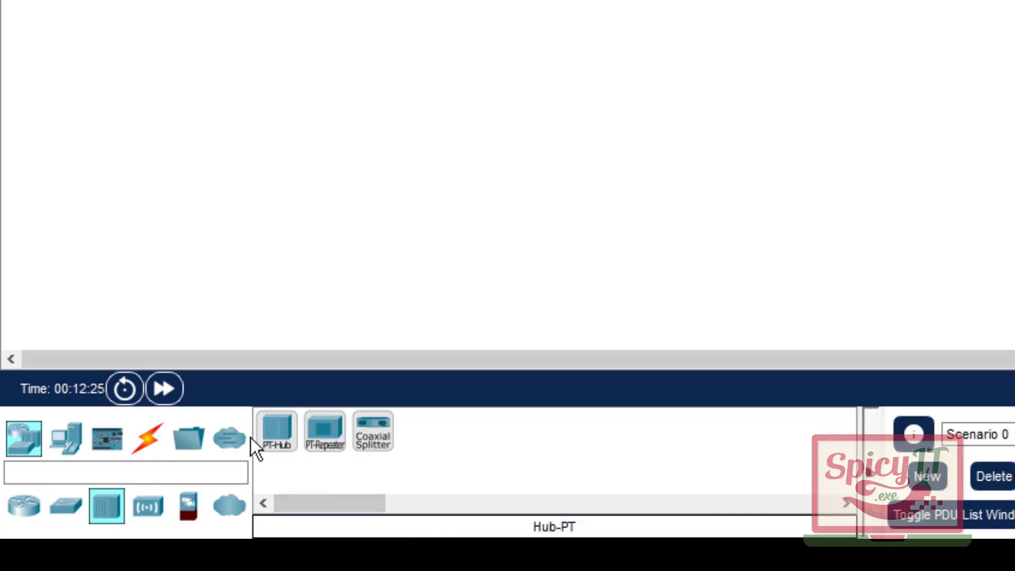
click(24, 510)
click(65, 439)
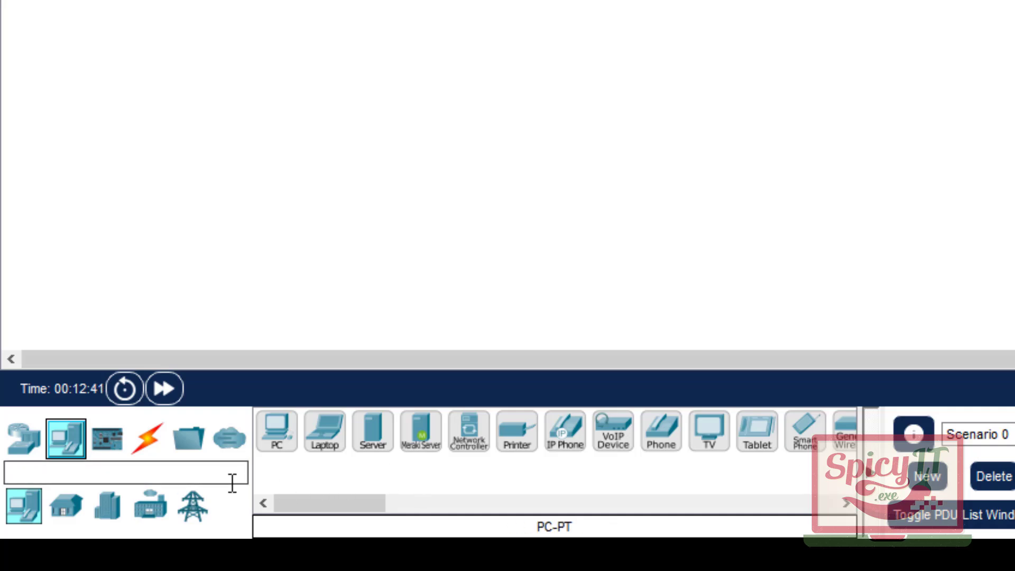
click(106, 450)
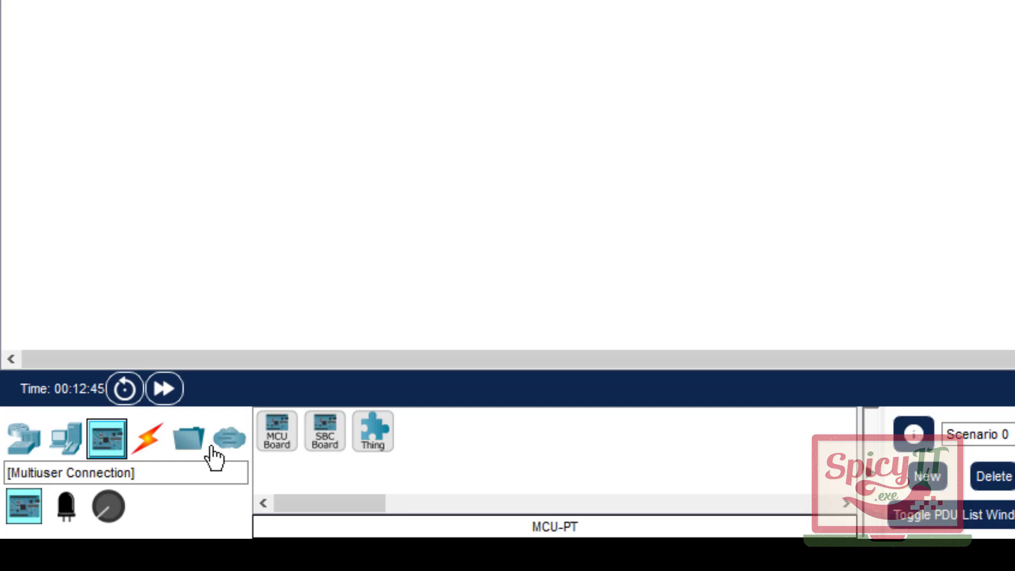
click(155, 443)
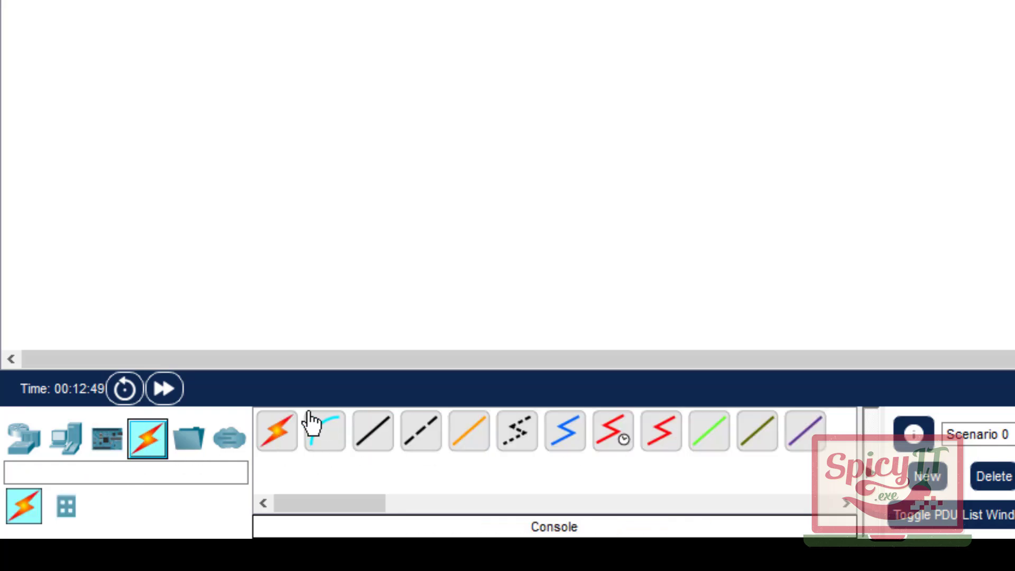
click(199, 448)
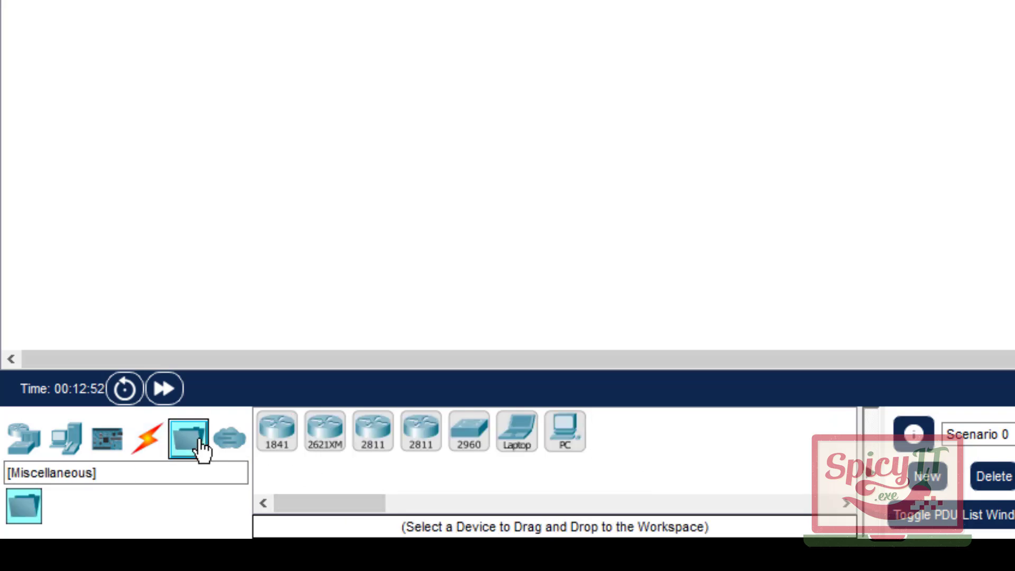
click(231, 449)
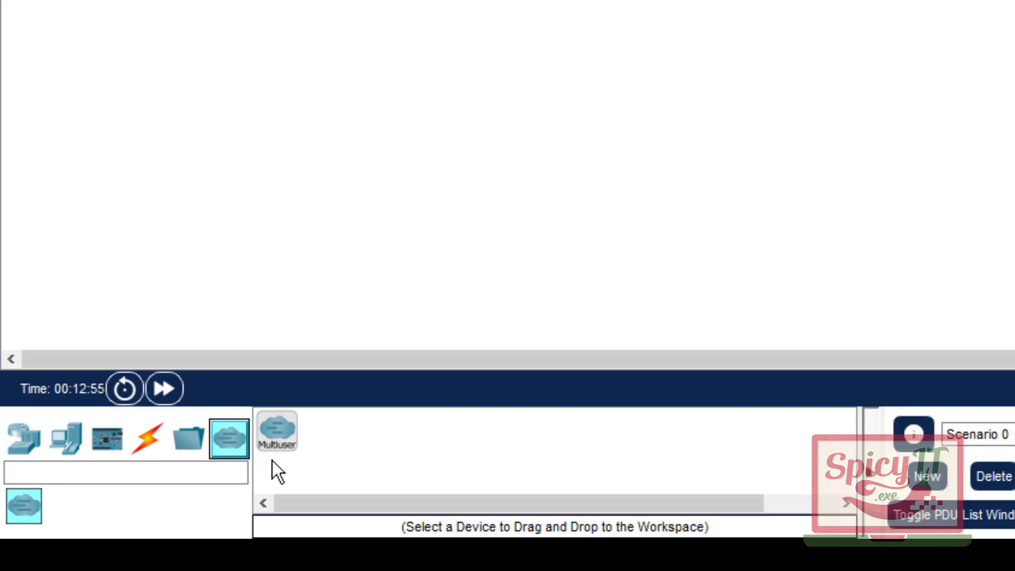
click(22, 444)
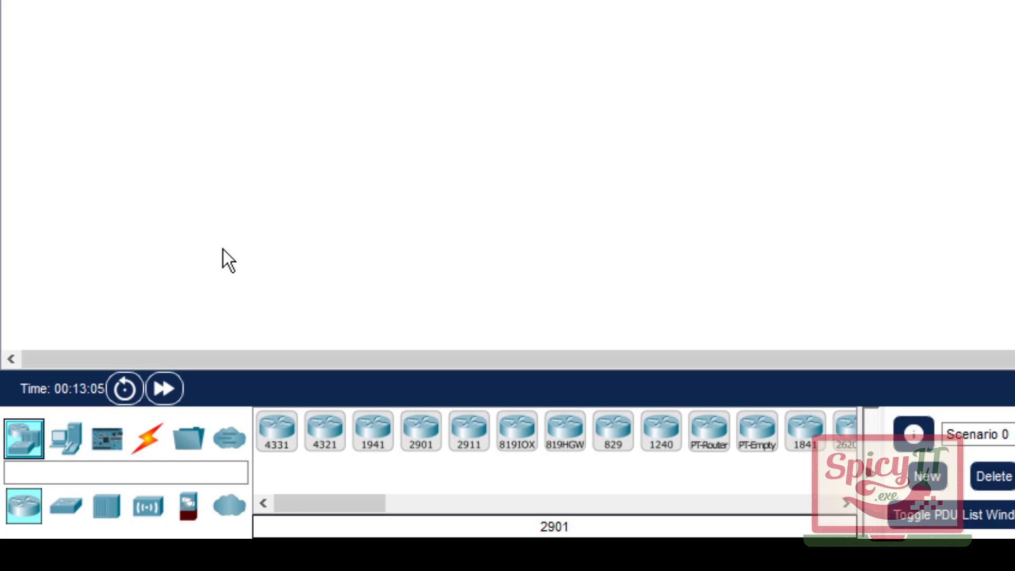
- Add a laptop end device to the logical workspace and move it slightly lower
click(70, 449)
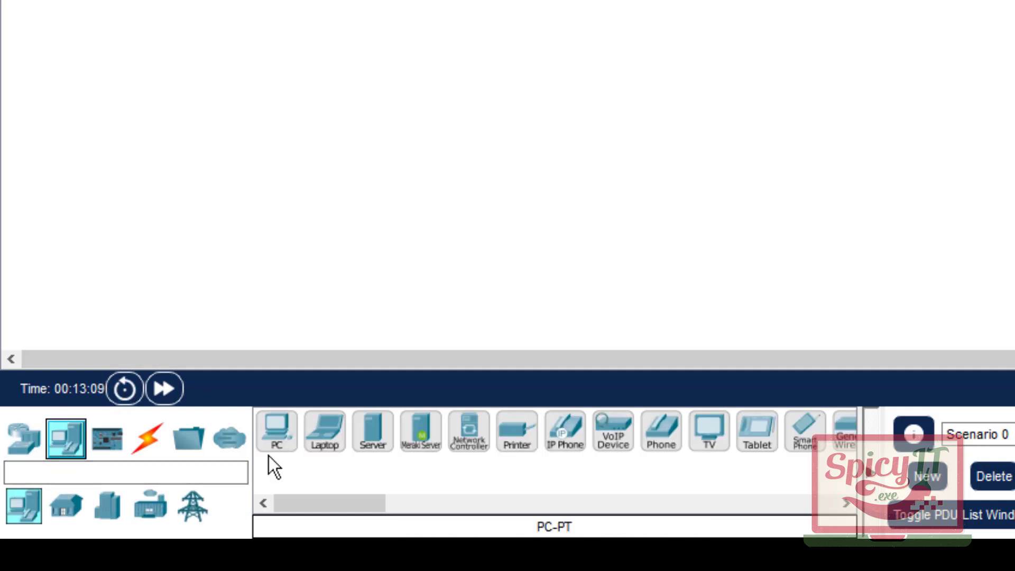
drag(316, 441, 570, 1)
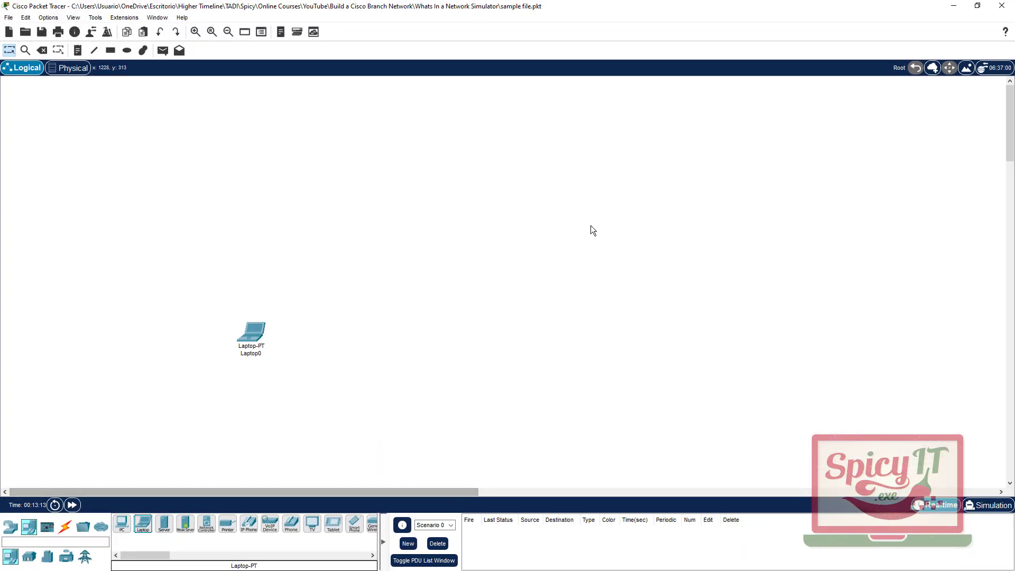
drag(262, 343, 276, 400)
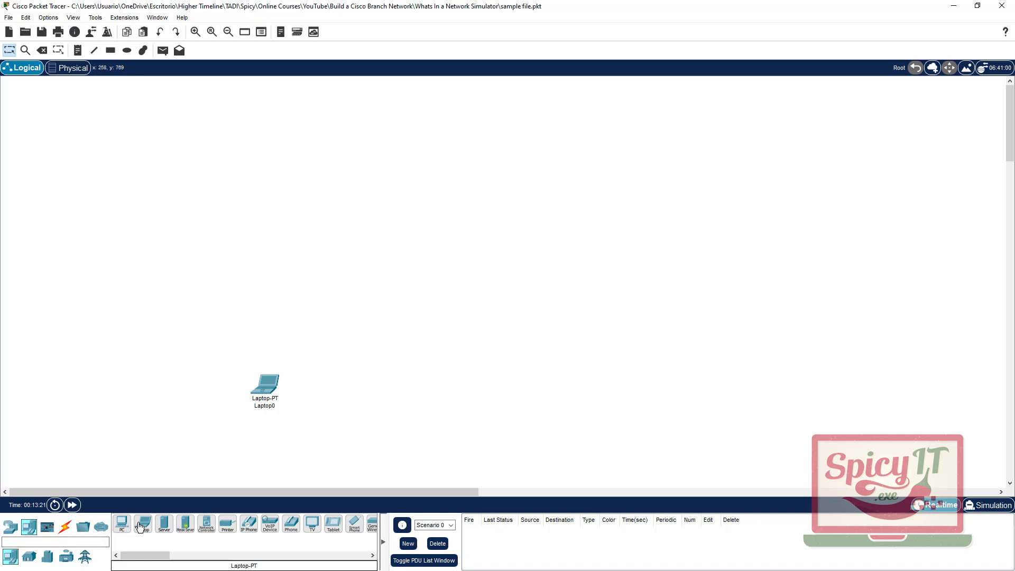
- Place a PC and a server in a row beside the laptop, nudging the server to line up with them
click(121, 523)
click(164, 524)
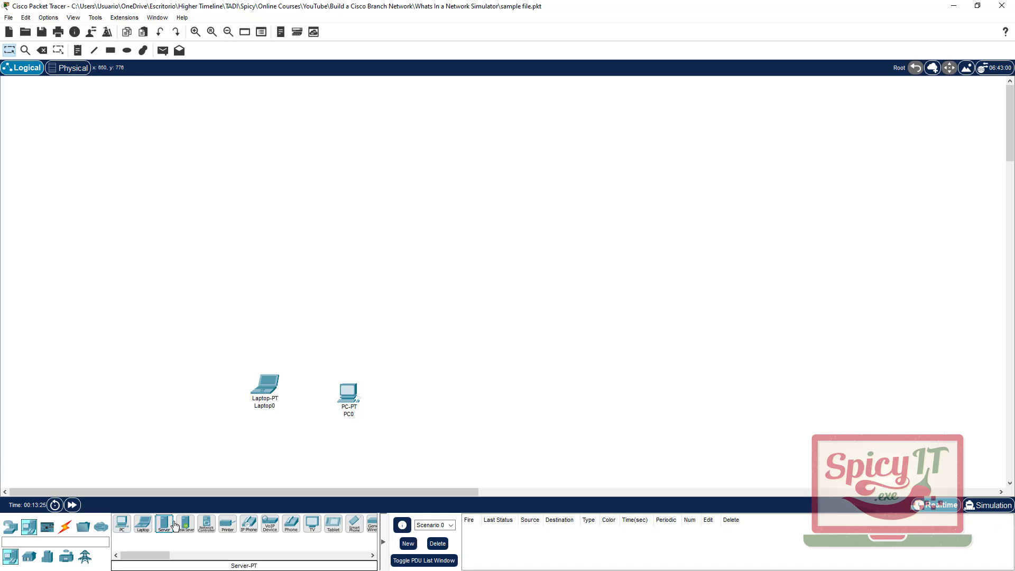
click(415, 374)
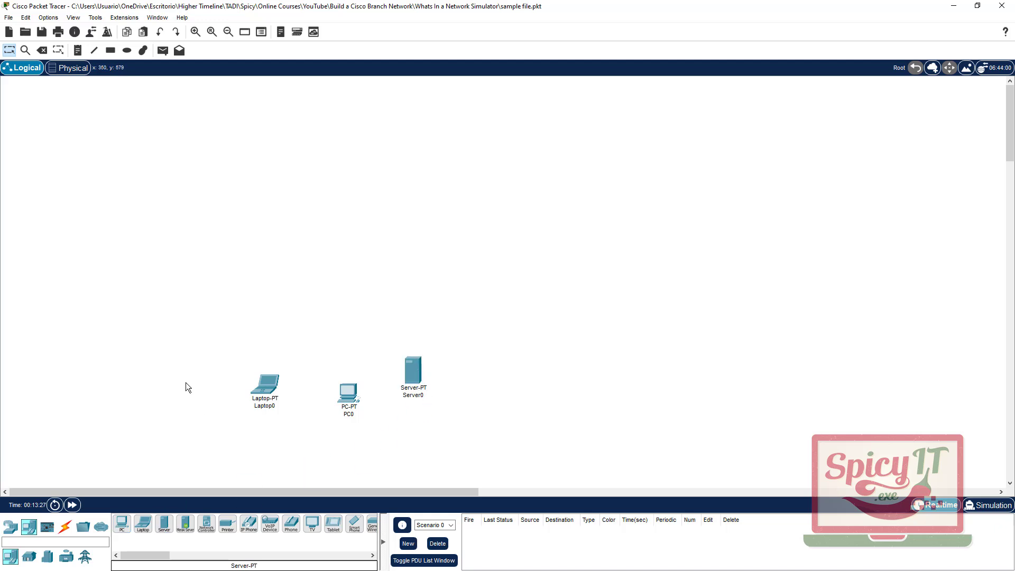
drag(409, 376, 421, 394)
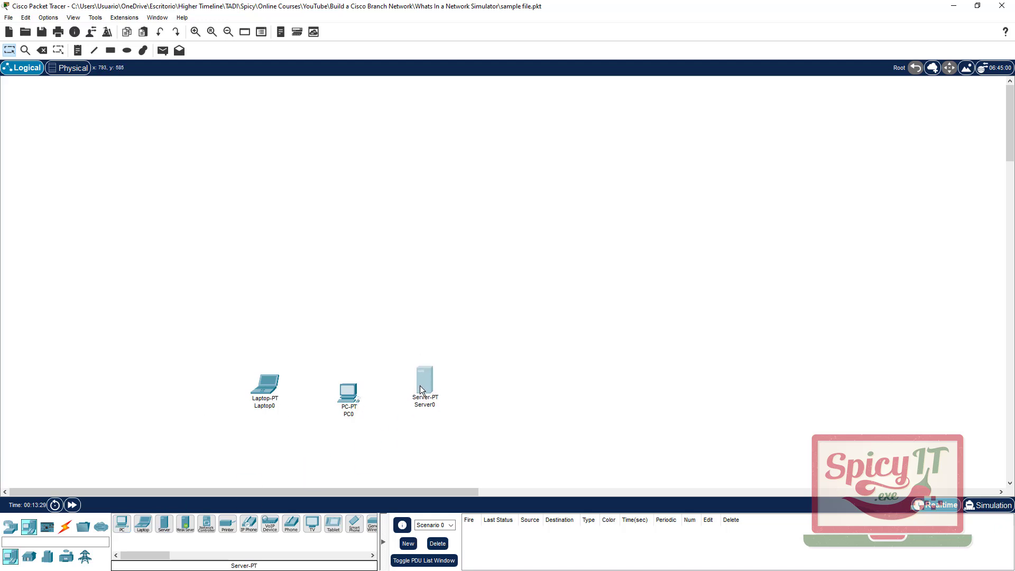
click(385, 447)
- Inspect the laptop's device summary, physical hardware view, global configuration settings and desktop applications
mouse_move(265, 394)
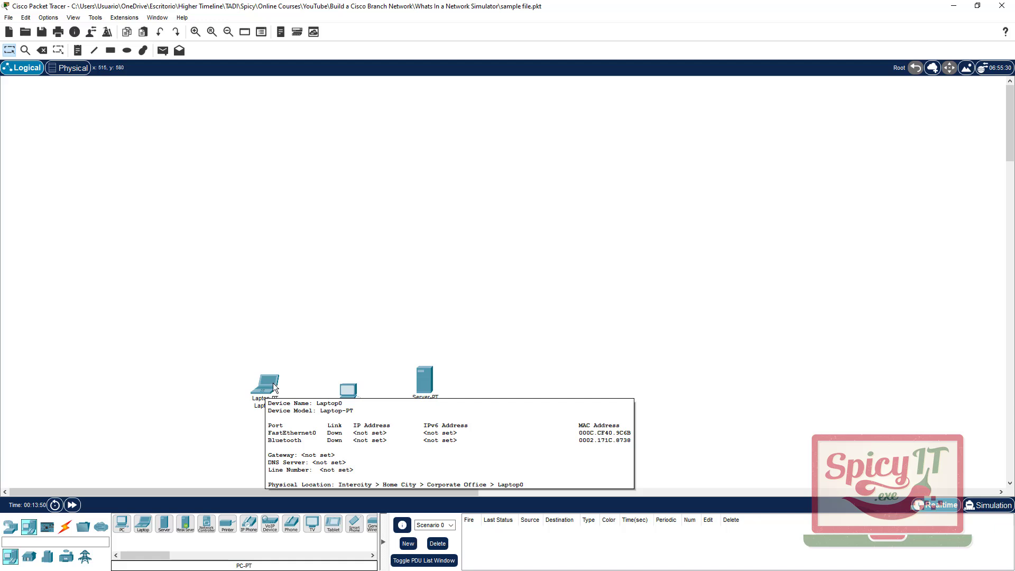
double_click(275, 385)
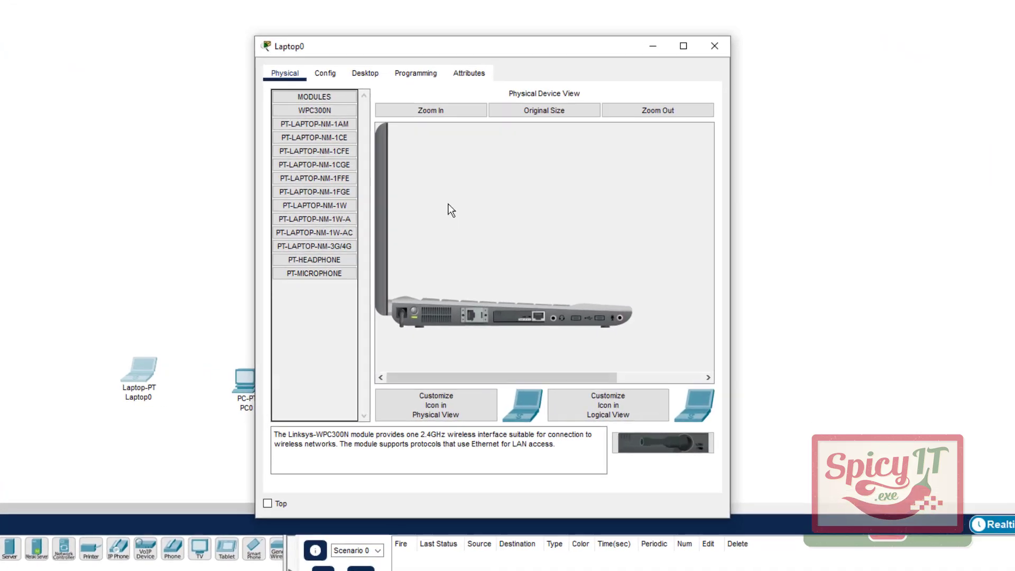
click(407, 147)
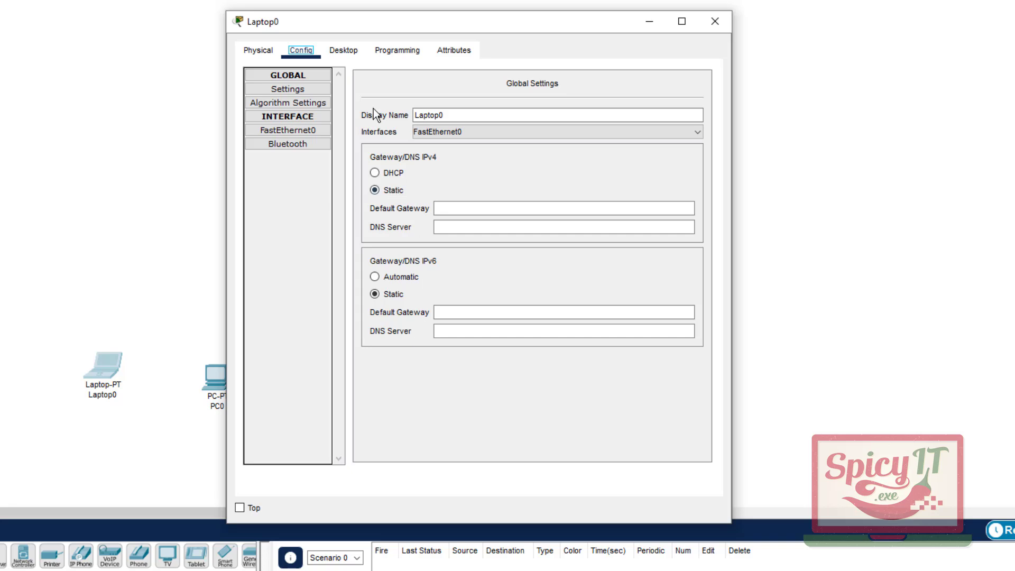
click(339, 54)
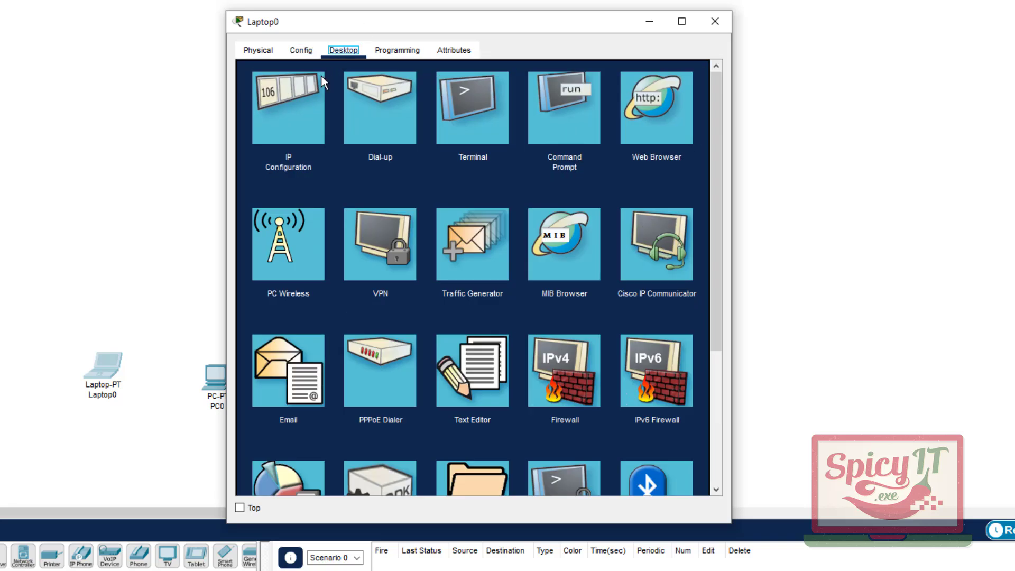
- Open the laptop's Terminal with the default port configuration and close it again
click(478, 136)
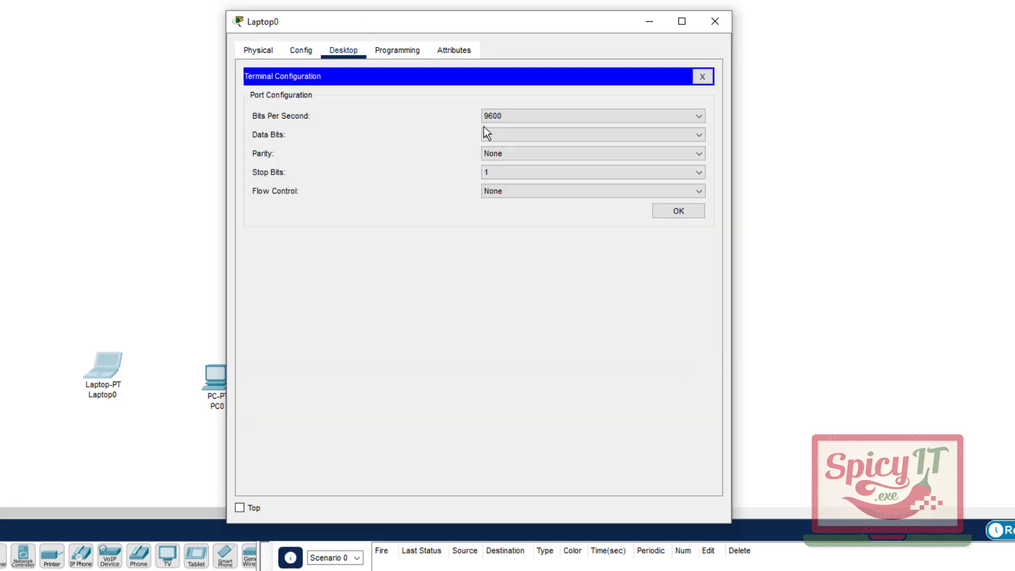
click(681, 213)
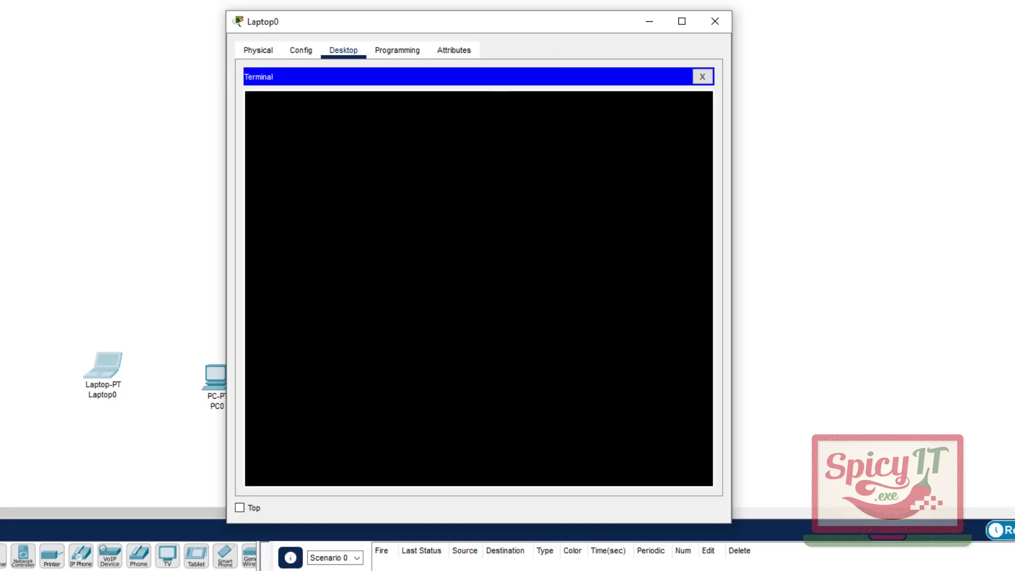
click(702, 77)
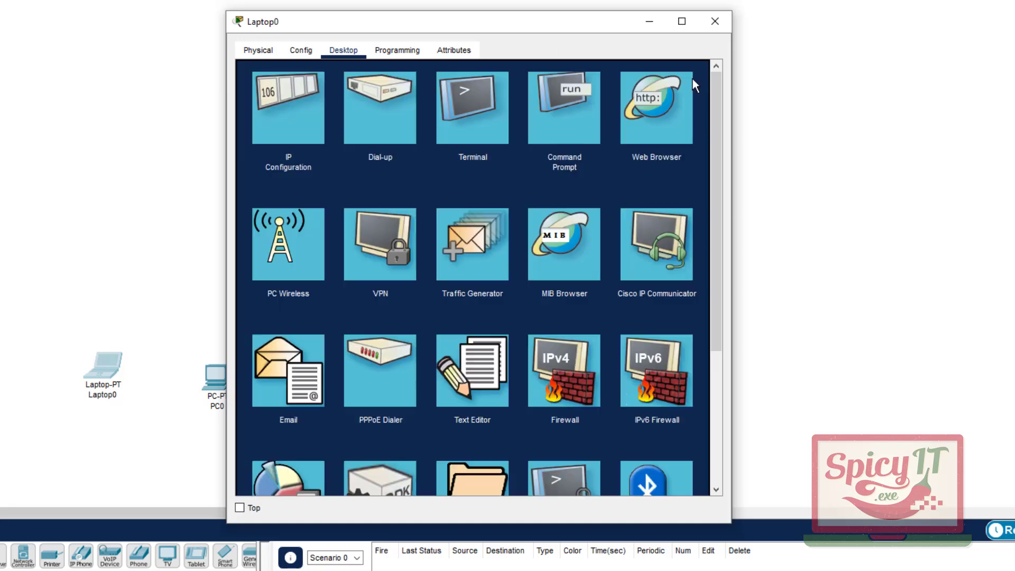
- Run ipconfig in the laptop's Command Prompt to view its network settings, then close the prompt
click(561, 137)
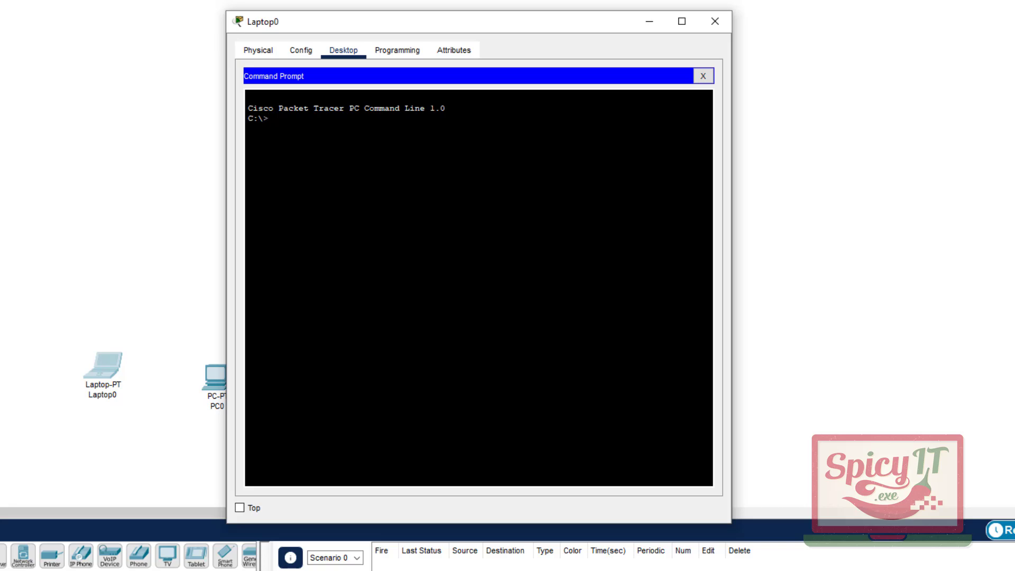
text(ipconfig)
key(Return)
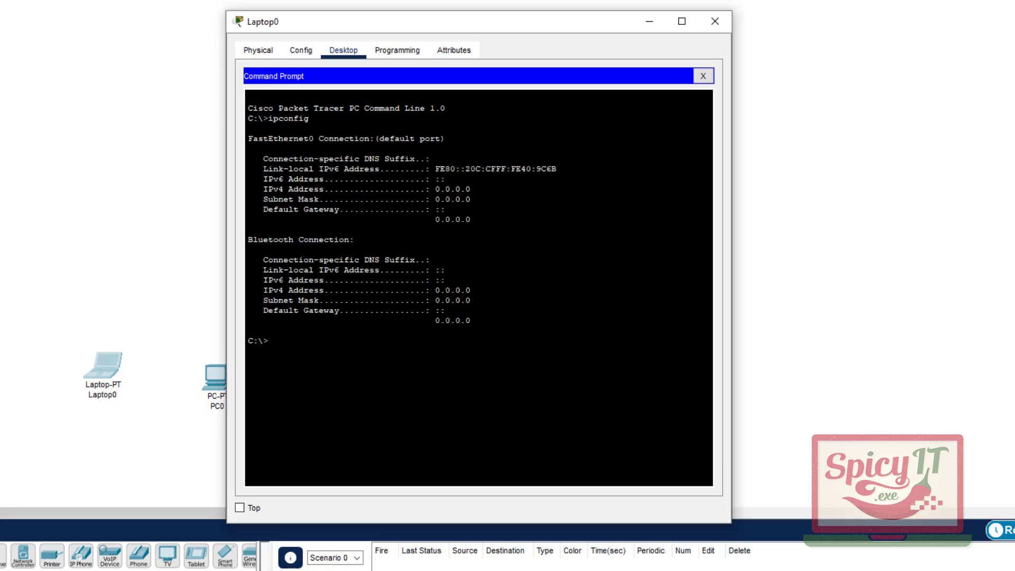
click(703, 76)
- Look through the laptop's desktop applications, programming area, attributes, configuration and physical hardware view, then close its device window
scroll(542, 264, down, 3)
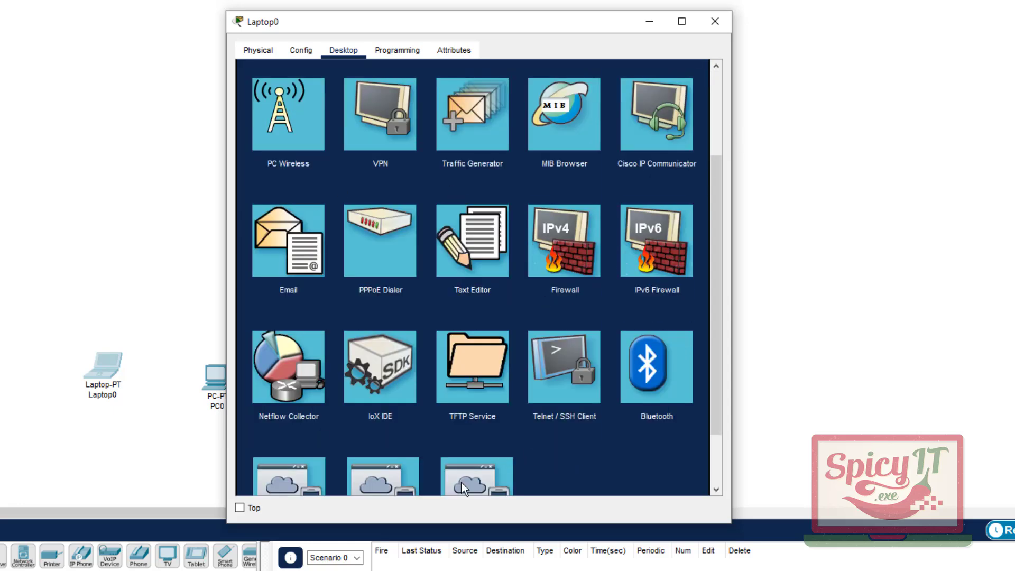
scroll(408, 190, up, 3)
click(391, 54)
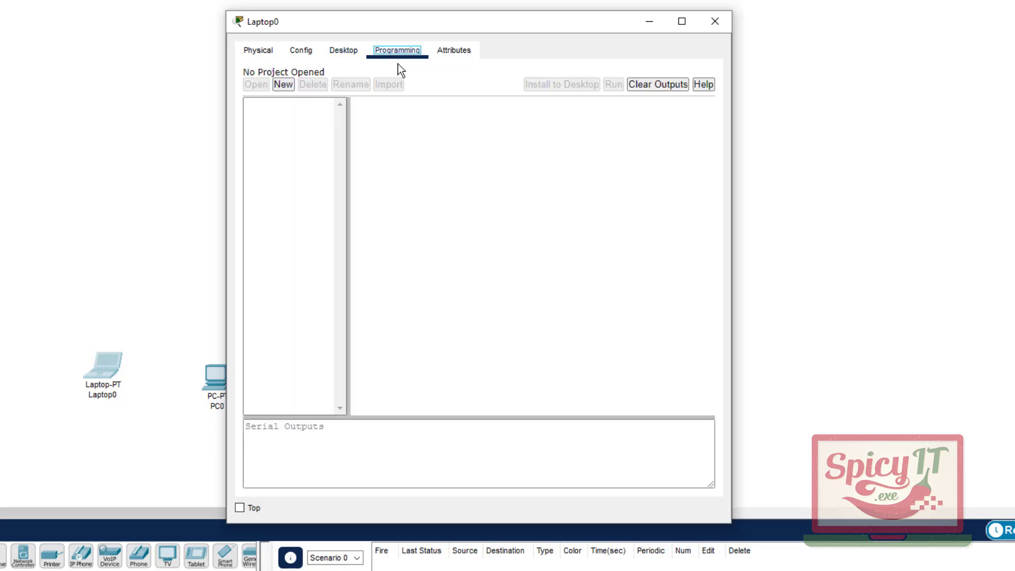
click(453, 49)
click(343, 49)
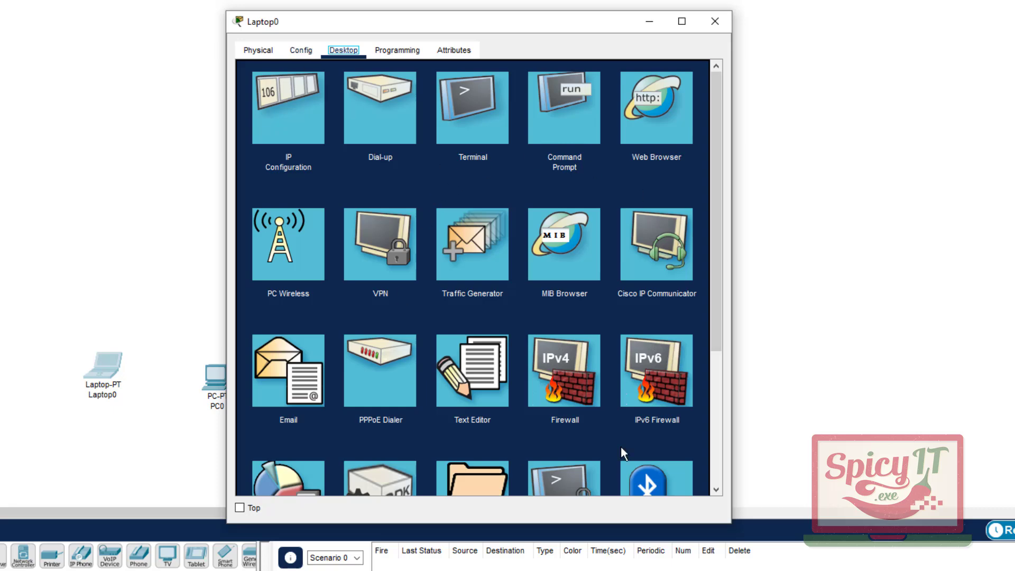
scroll(518, 302, down, 3)
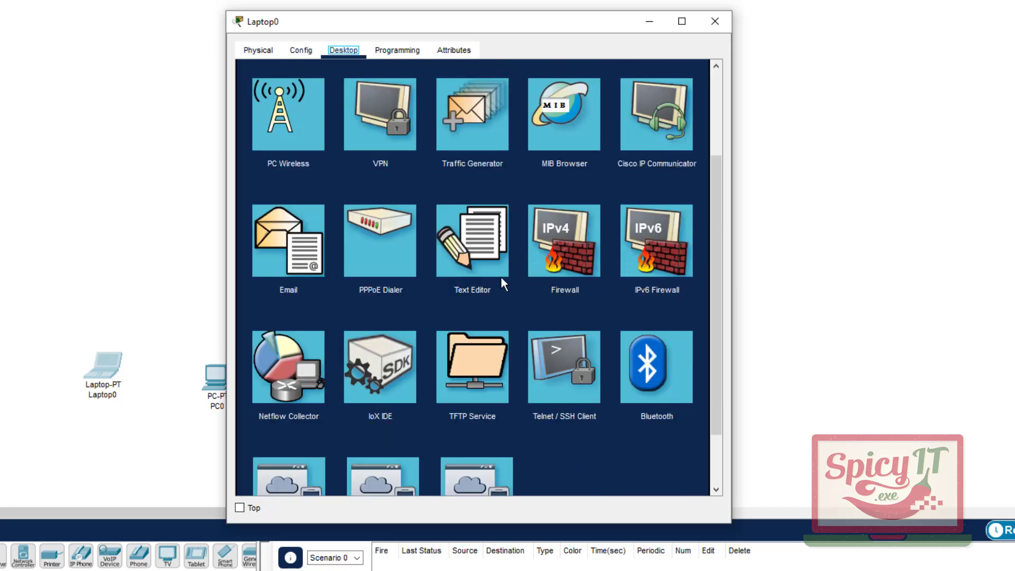
scroll(500, 277, down, 2)
scroll(585, 326, up, 5)
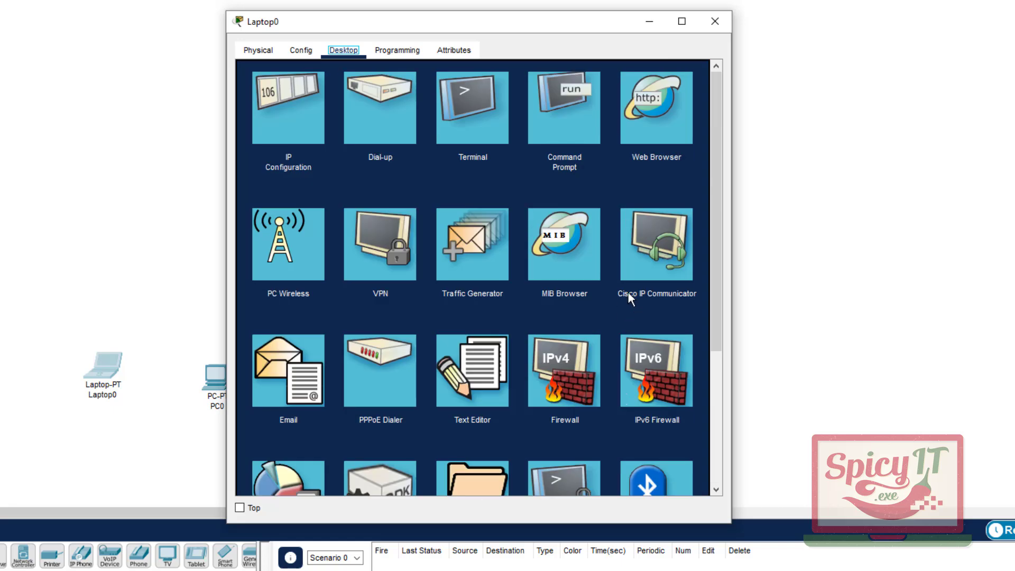
click(299, 50)
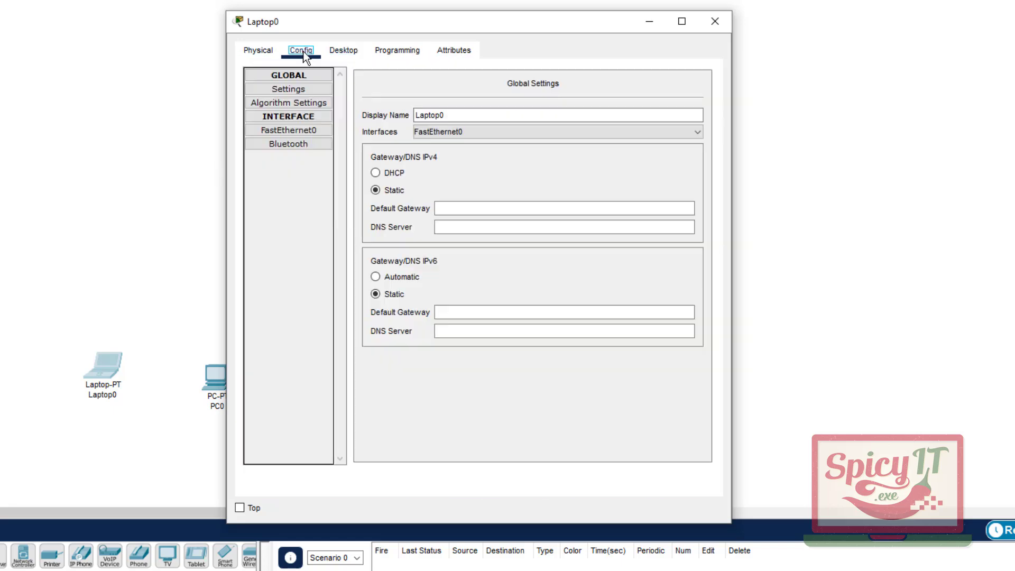
click(262, 50)
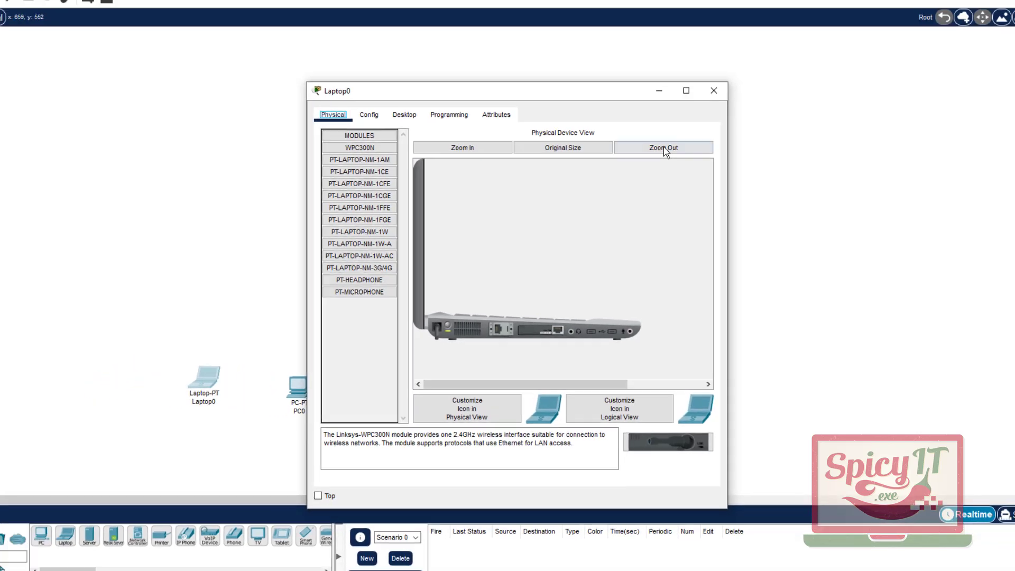
click(713, 91)
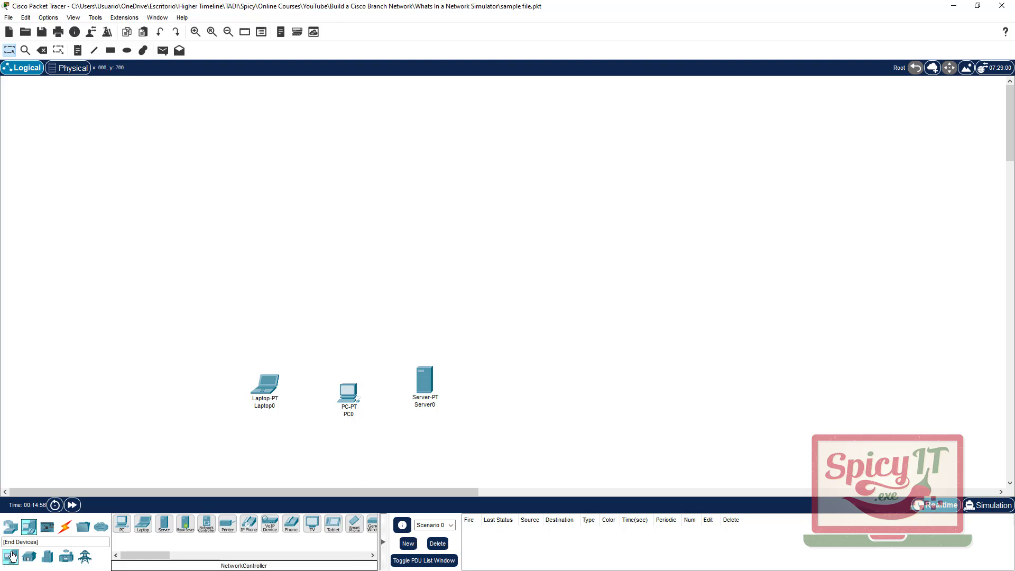
- Place a 2960 switch from the network devices above the PC in the logical workspace
click(9, 527)
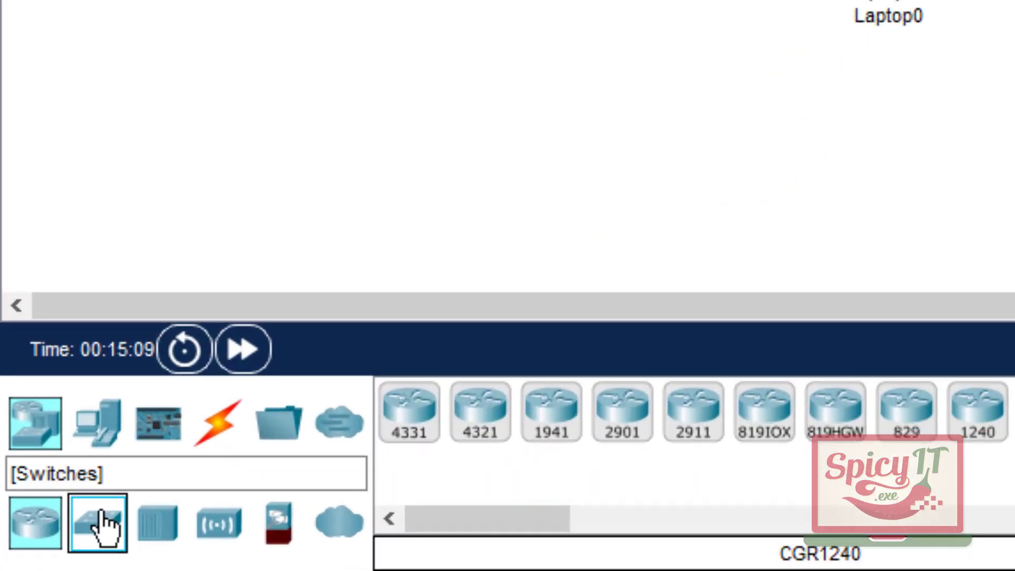
click(101, 523)
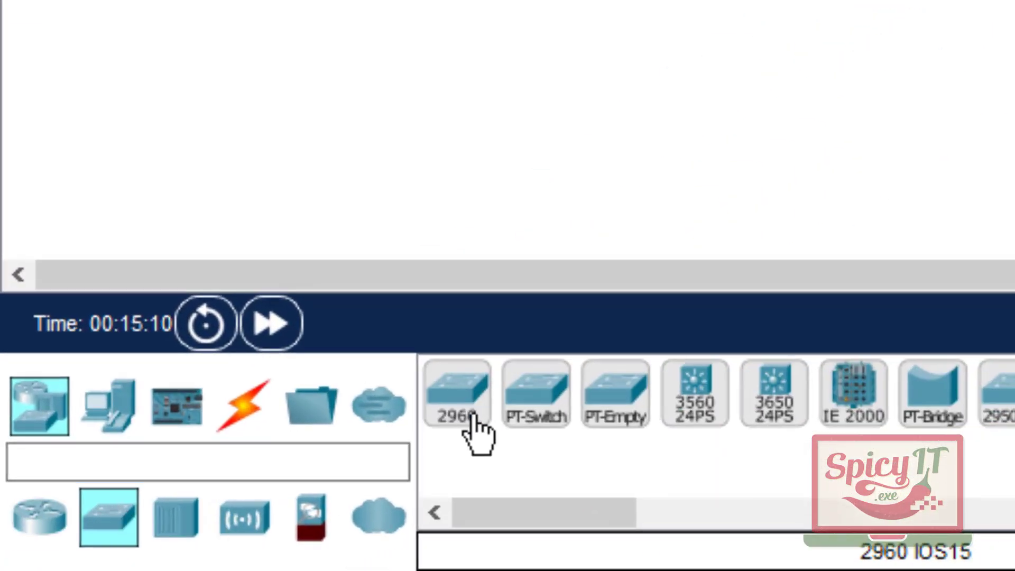
drag(453, 411, 354, 303)
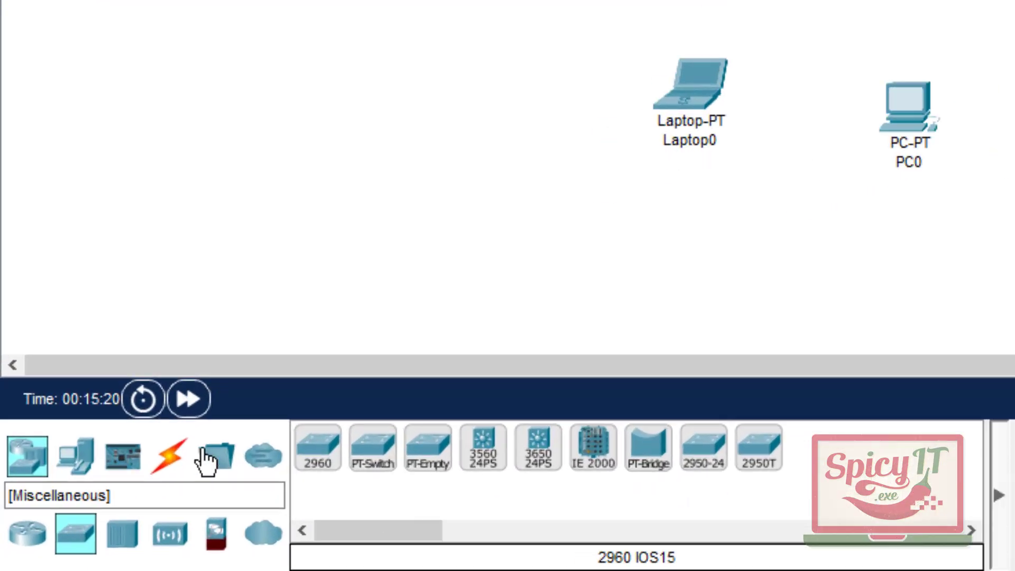
- Connect the laptop to the switch using the automatically chosen connection type
click(173, 458)
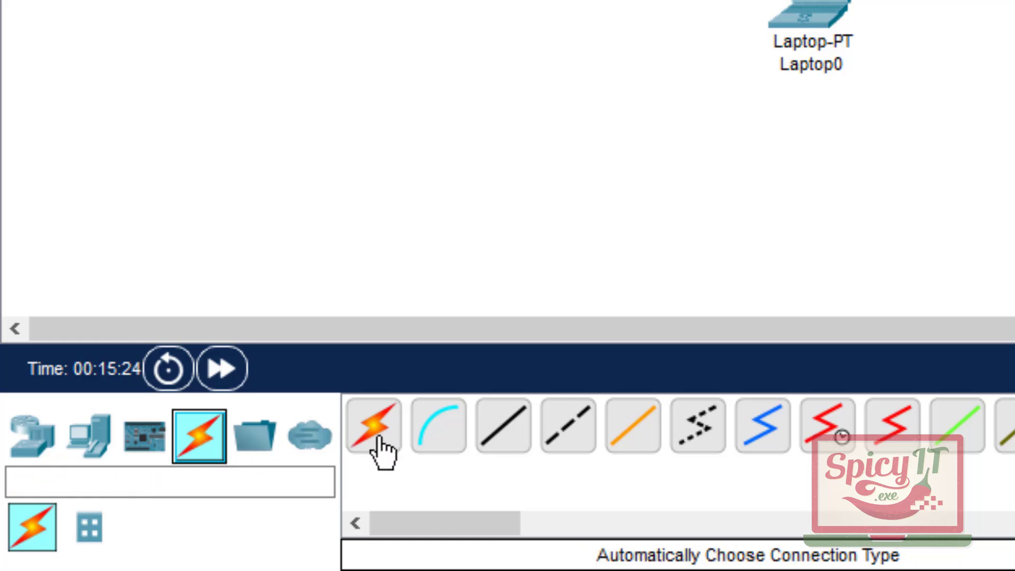
click(381, 449)
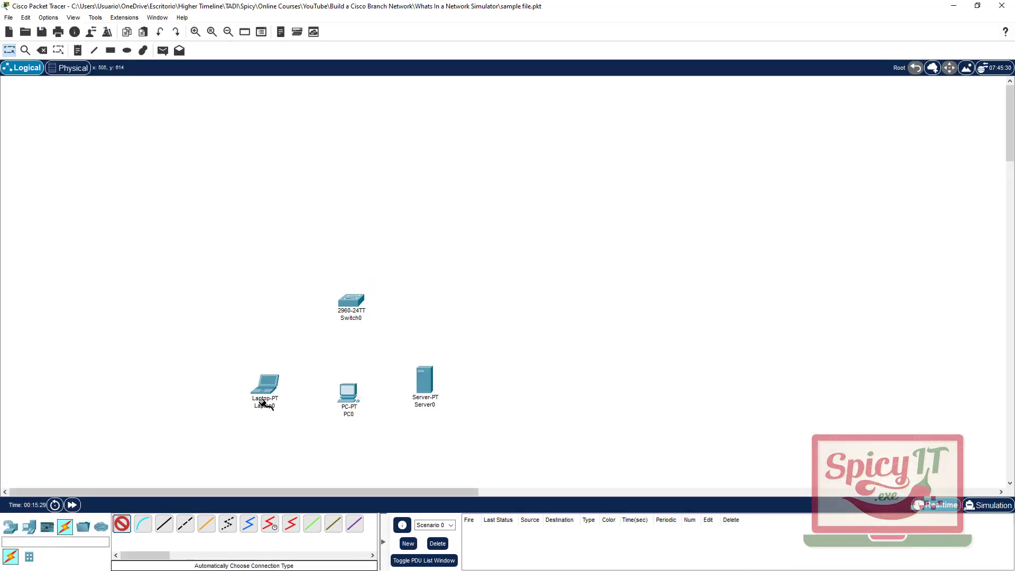
click(267, 391)
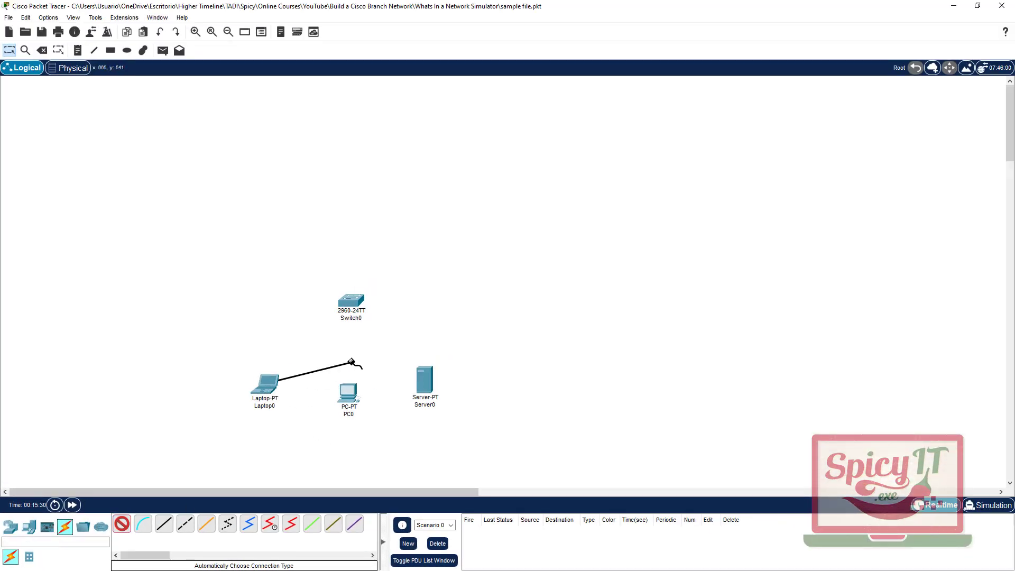
click(349, 290)
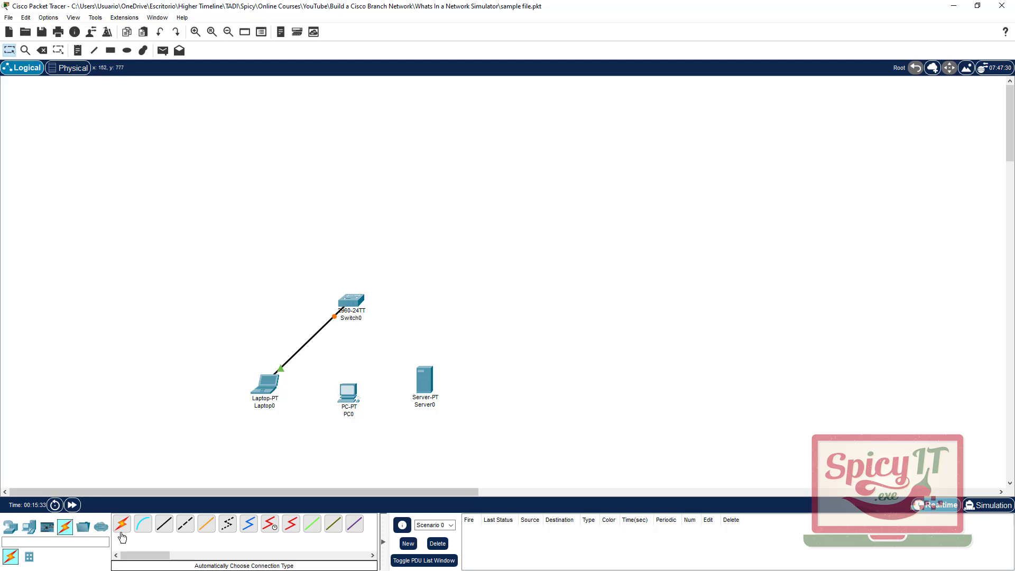
- Connect the PC and the server to the switch, using the automatically chosen connection type for each
click(122, 523)
click(349, 394)
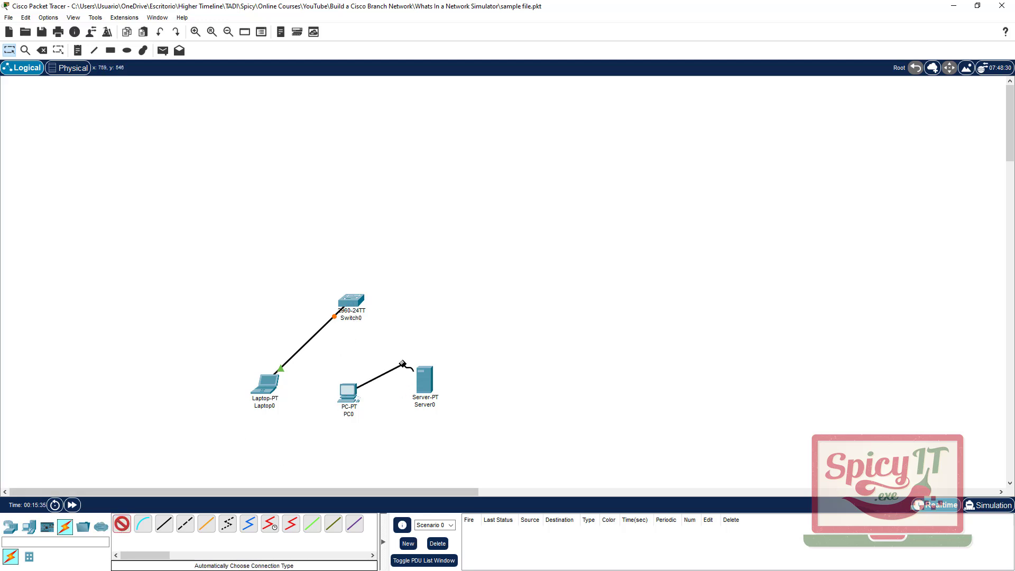
click(350, 300)
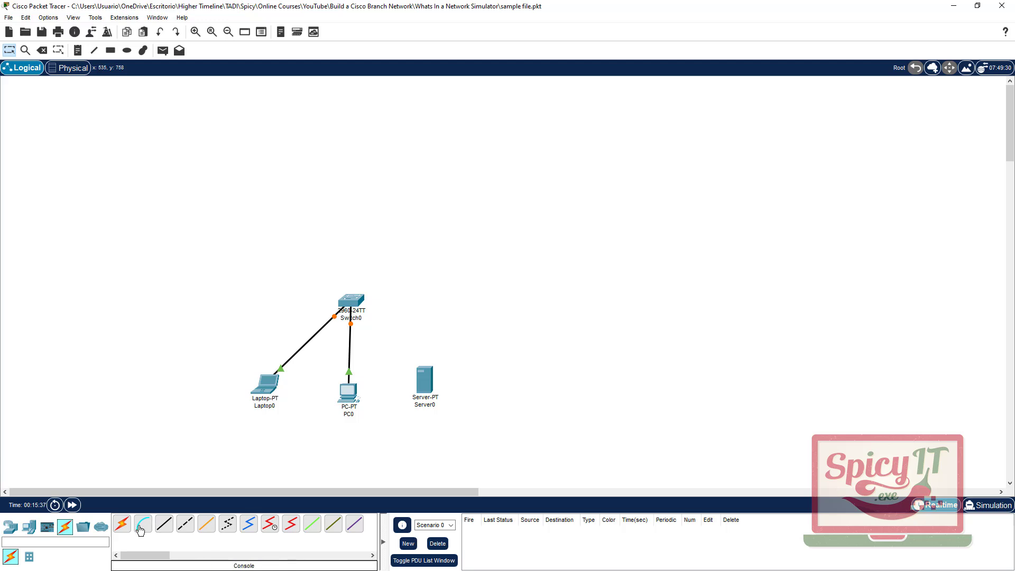
click(122, 524)
click(426, 389)
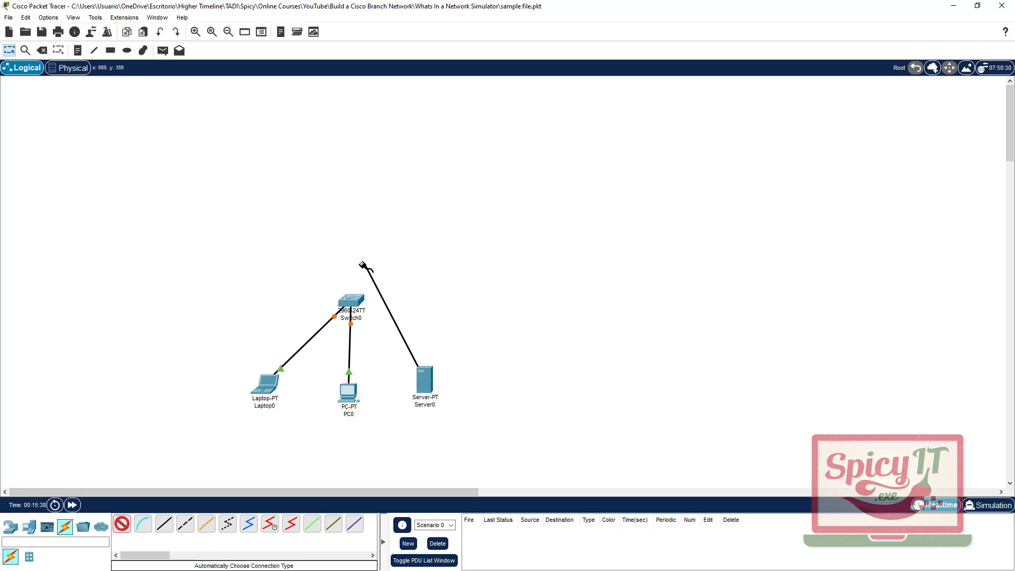
click(351, 301)
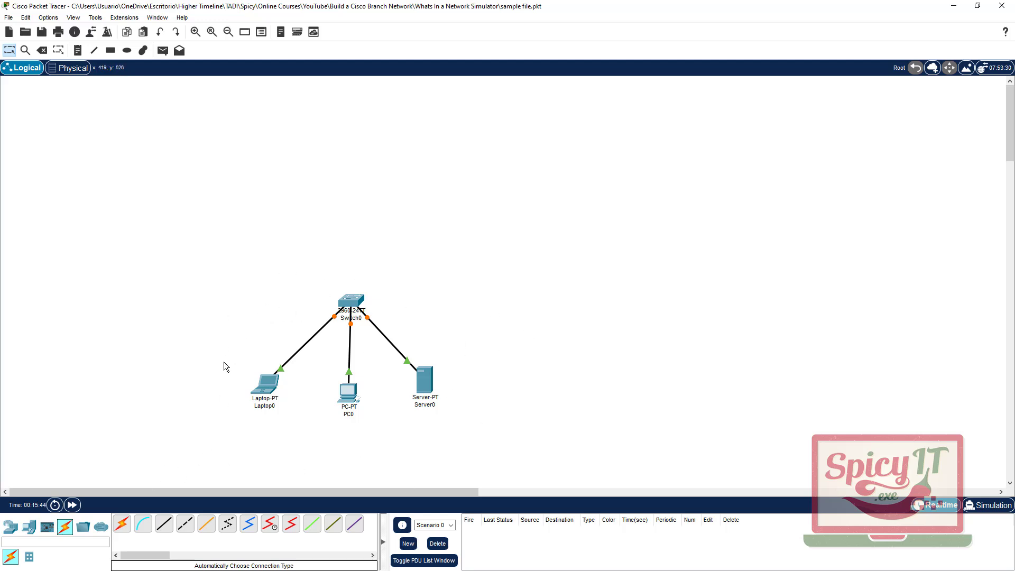
- Move the whole topology toward the middle of the workspace and fine-tune the server's and switch's positions
drag(209, 247, 534, 472)
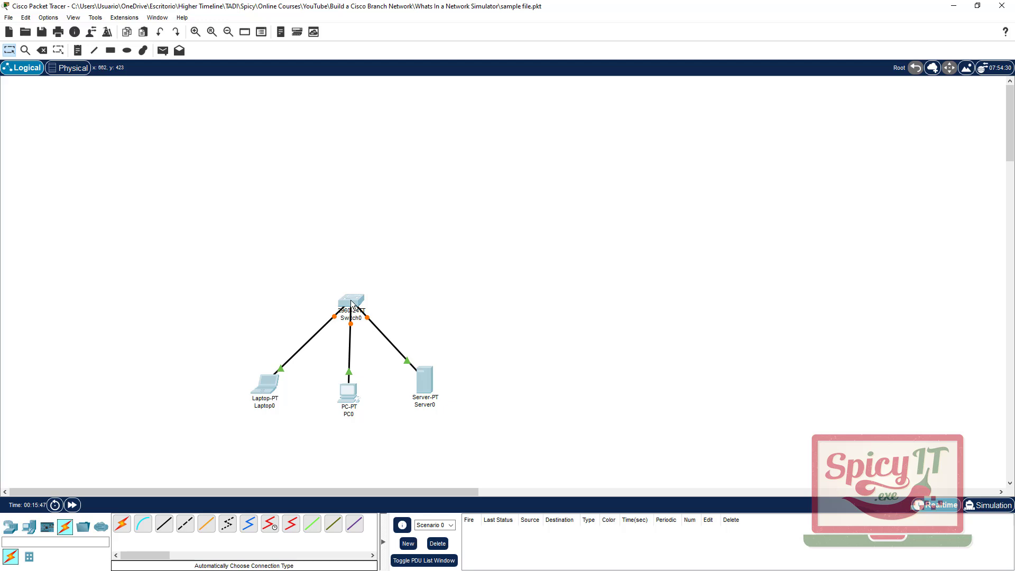
drag(351, 305, 464, 245)
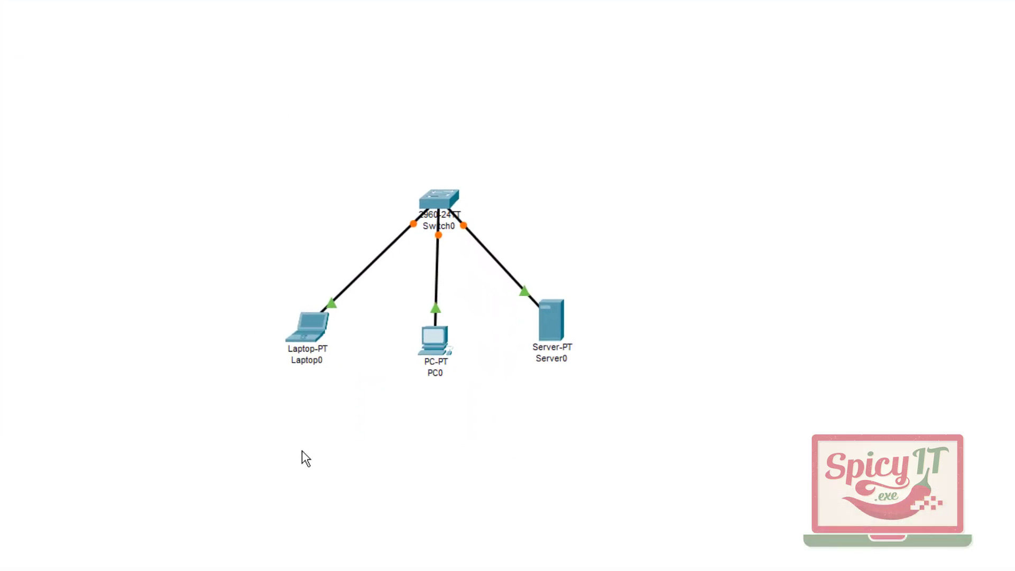
mouse_move(576, 336)
mouse_down()
mouse_move(582, 344)
mouse_move(574, 330)
mouse_up()
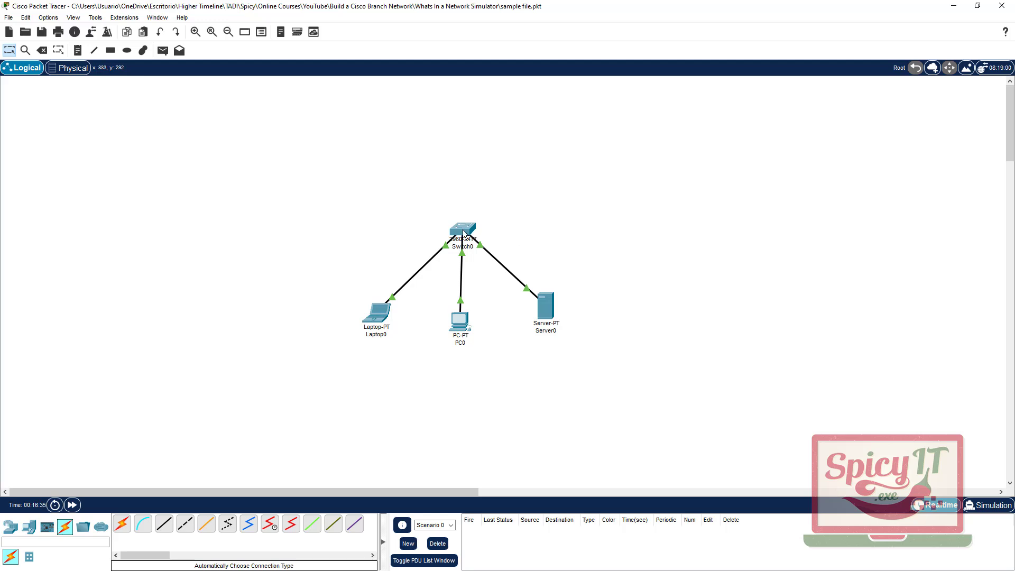
drag(464, 231, 461, 244)
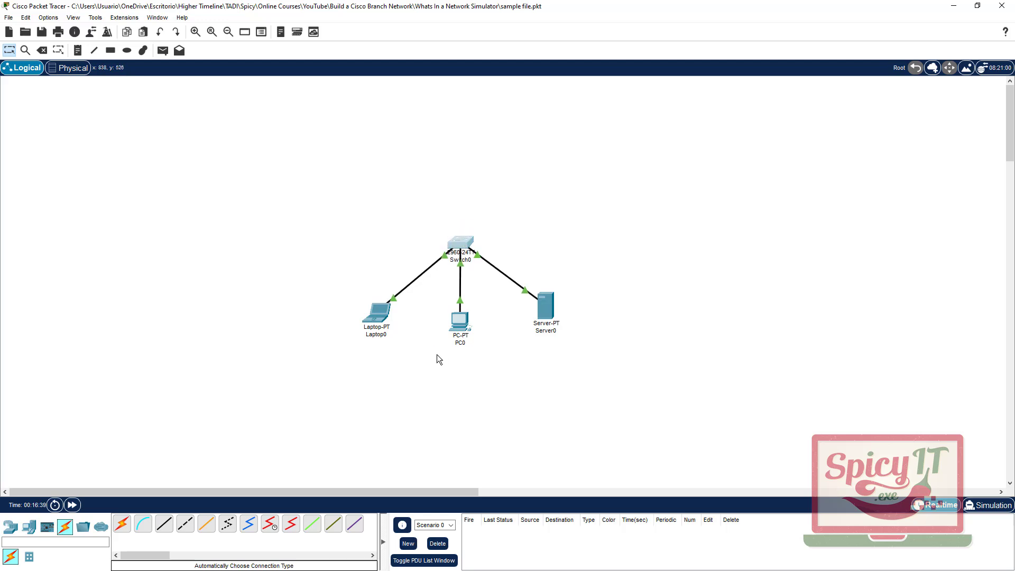
- Open the switch's IOS command line, start a session and review its boot output
click(462, 244)
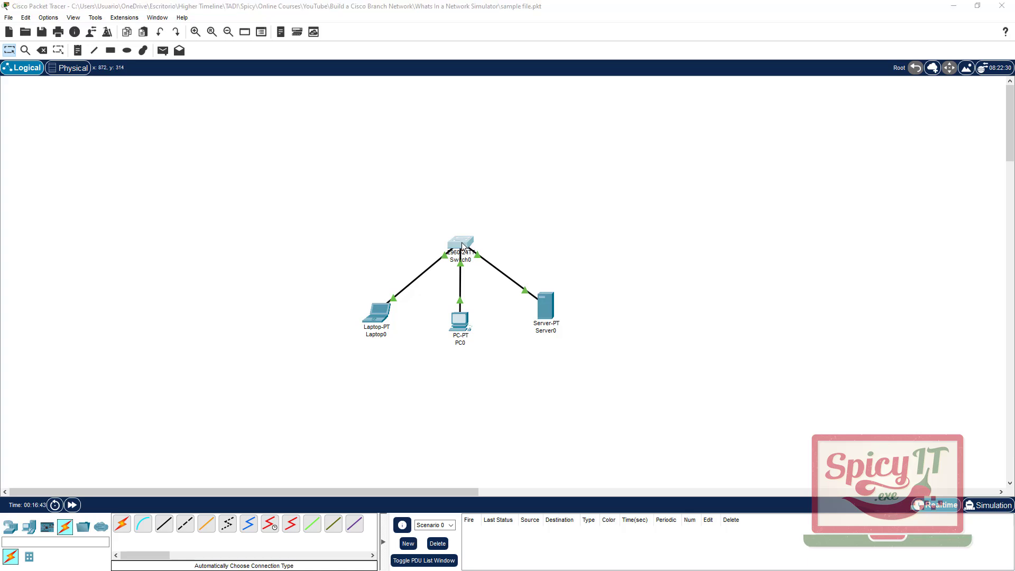
click(435, 154)
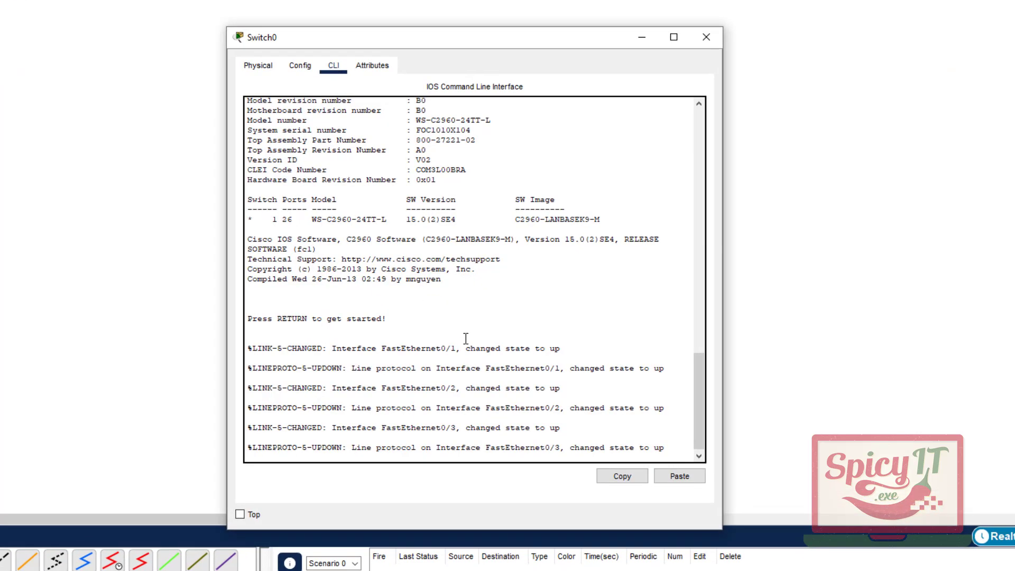
key(Return)
key(Return)
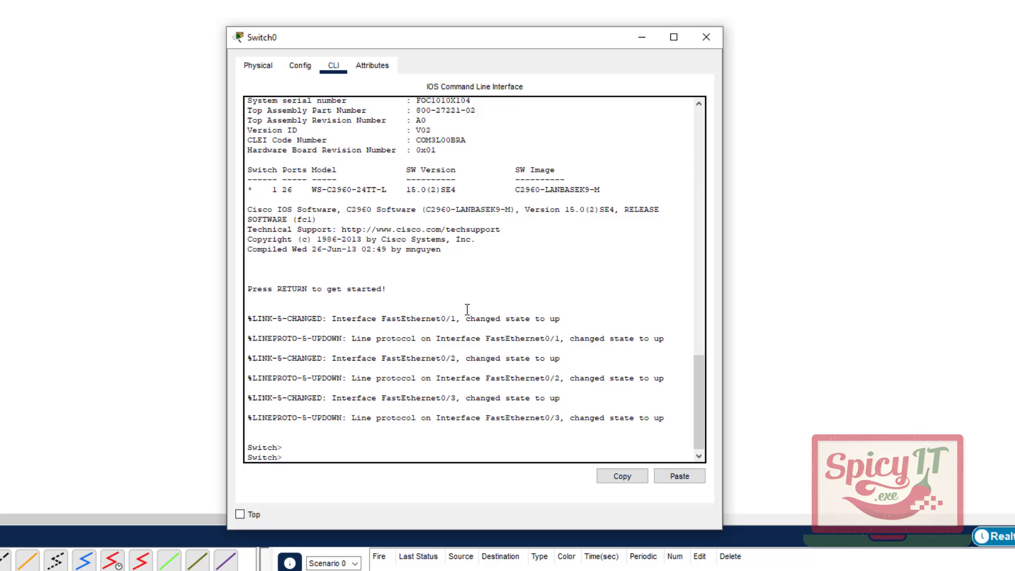
scroll(399, 376, up, 10)
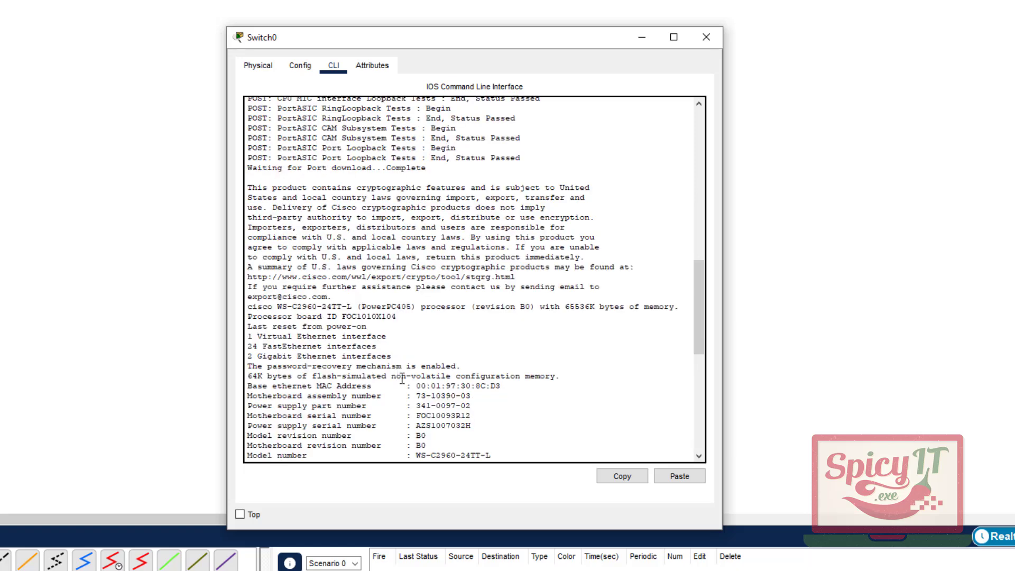
scroll(402, 378, down, 10)
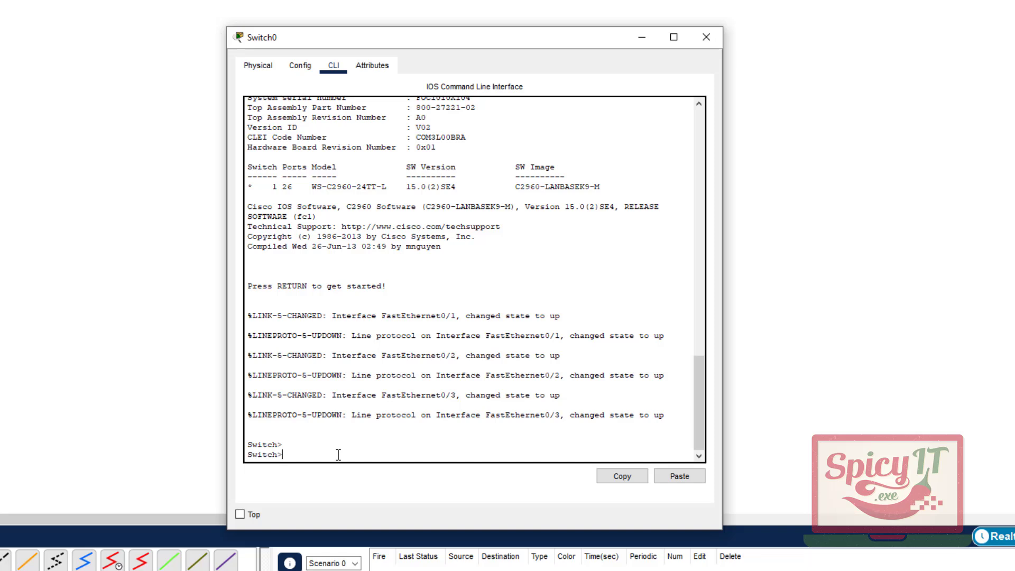
- Enter privileged mode on the switch with en and run the config command
text(en)
key(Return)
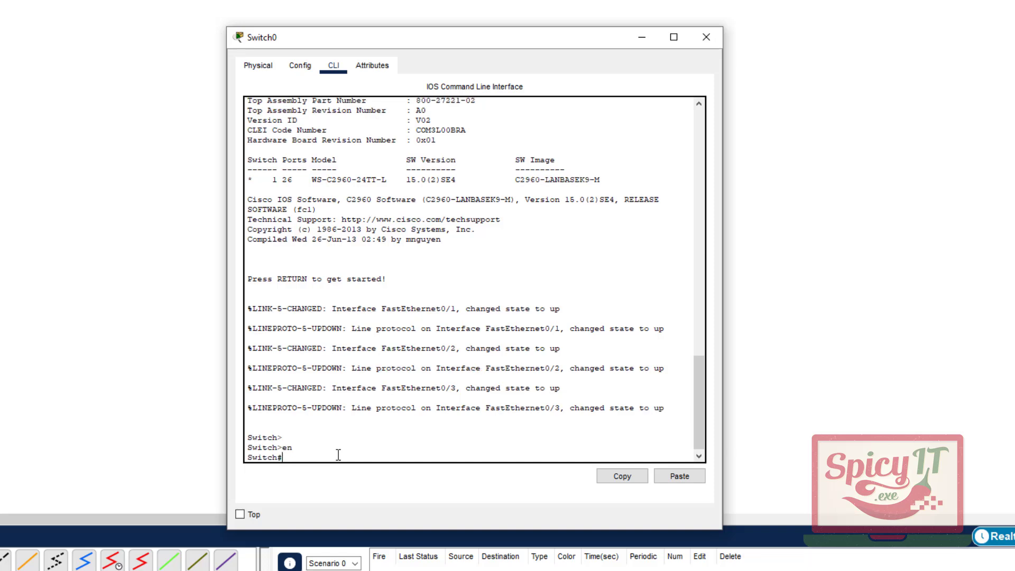
text(config)
key(Return)
- Inspect the switch's attributes and global configuration settings, and examine its physical device view enlarged
click(372, 65)
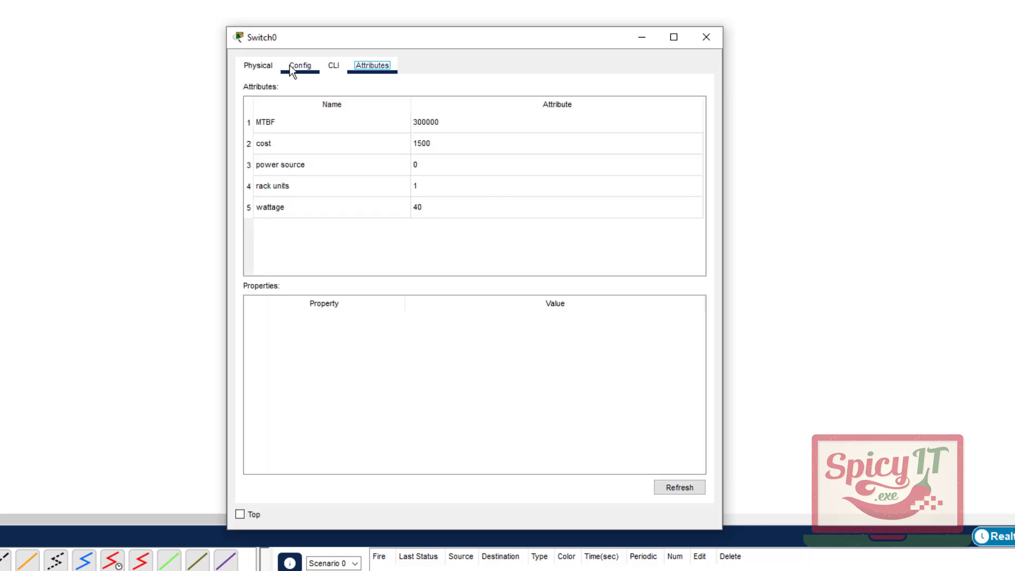
click(292, 71)
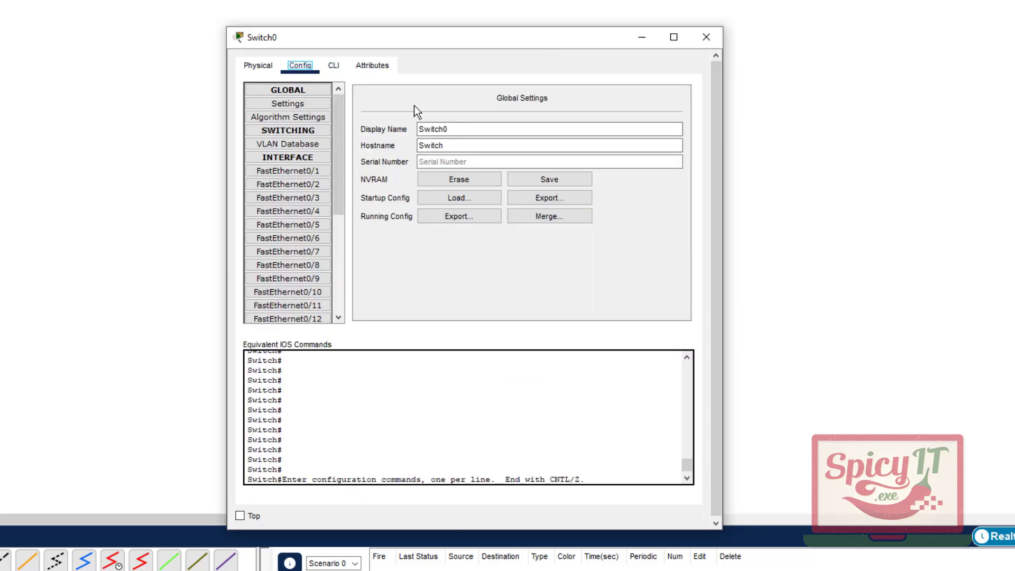
click(260, 69)
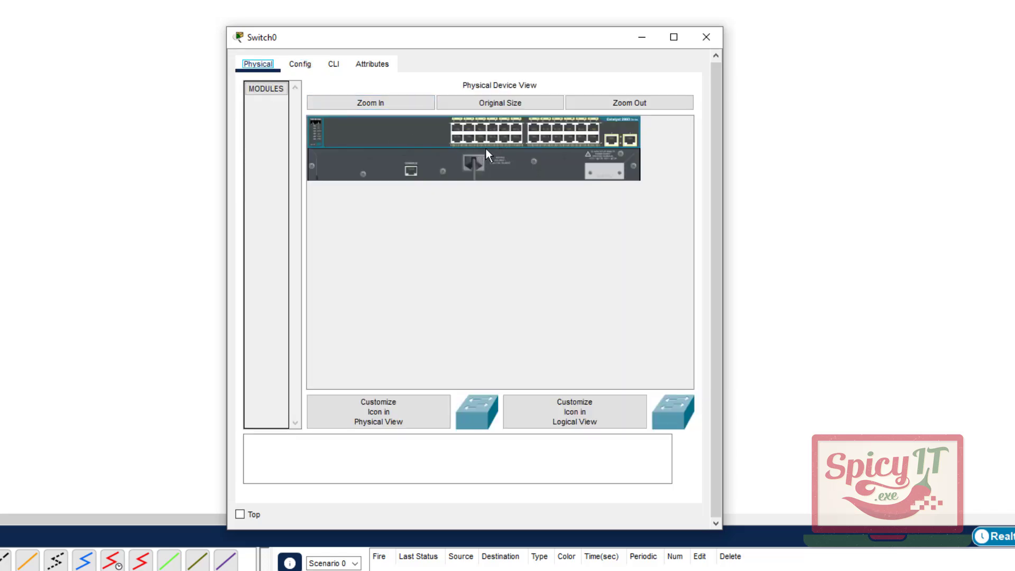
click(389, 105)
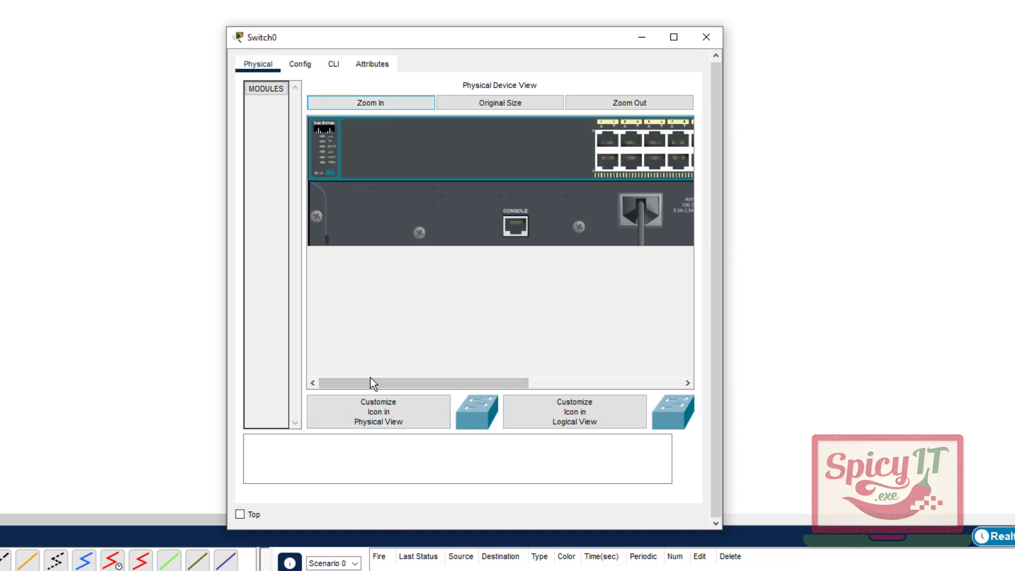
- Examine the remaining ports along the switch's enlarged physical view and close the device window
drag(370, 379, 557, 391)
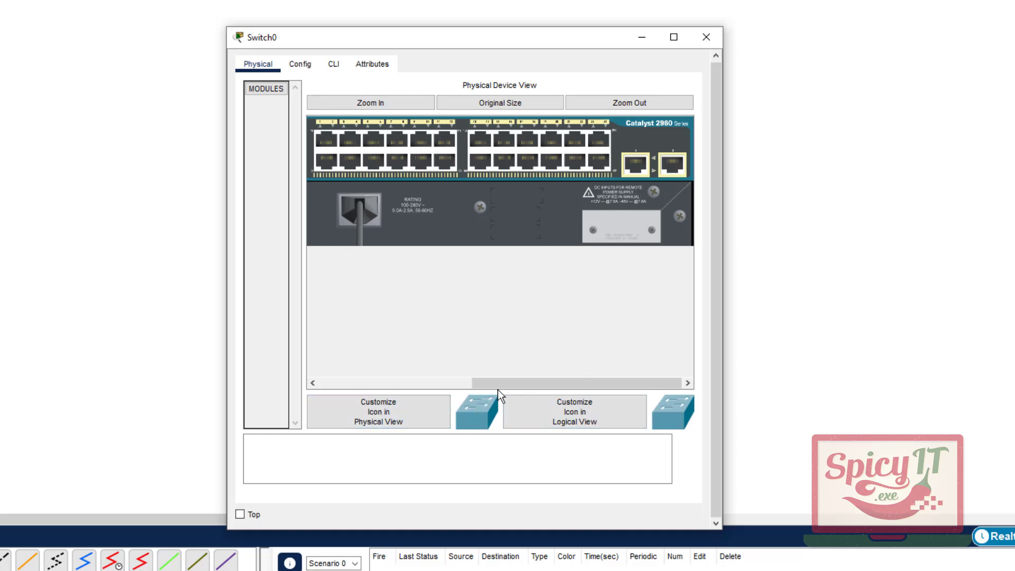
drag(496, 385, 572, 392)
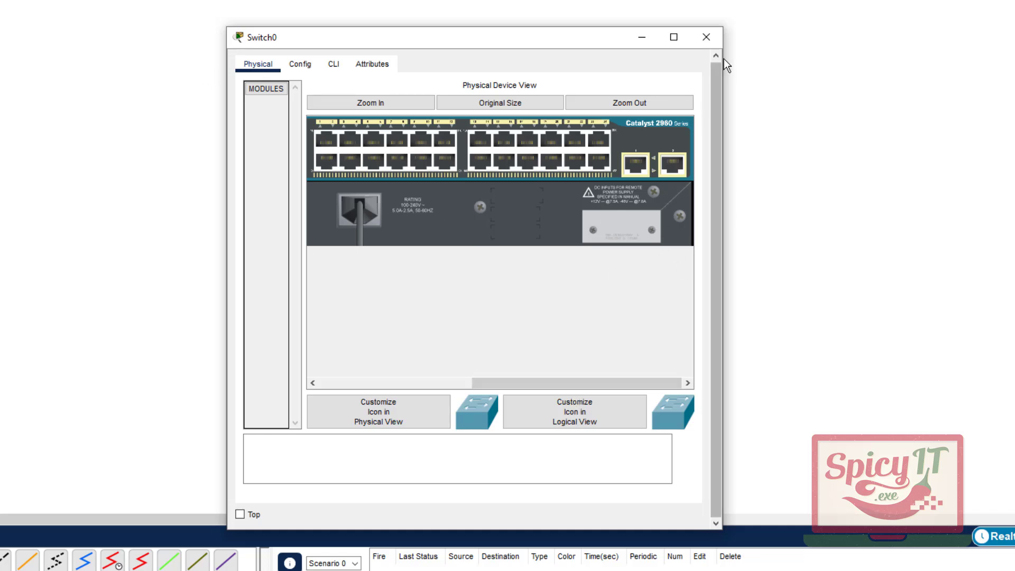
click(707, 37)
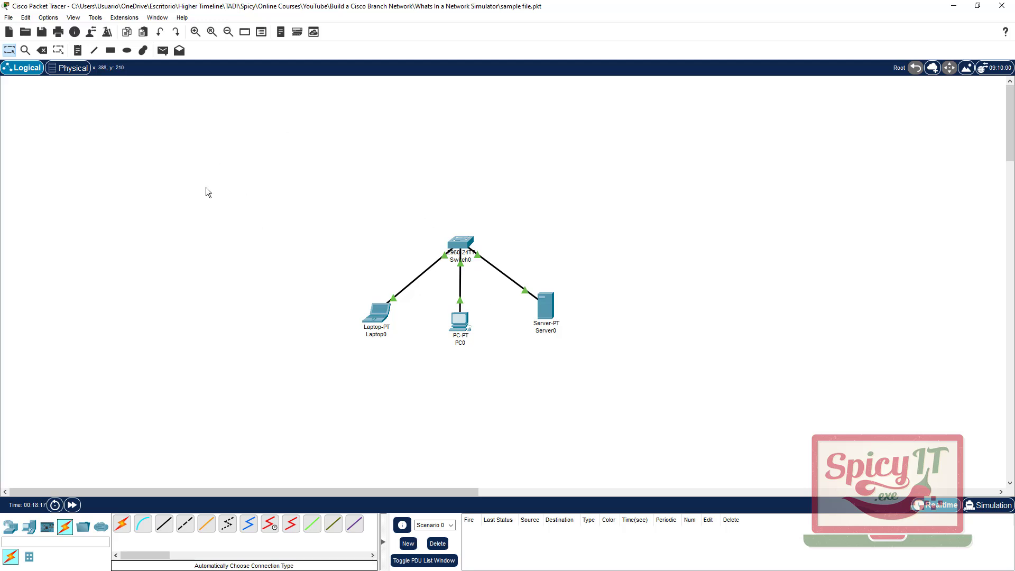
- Switch to the physical workspace, enter the Corporate Office and view the PC's physical hardware
click(72, 69)
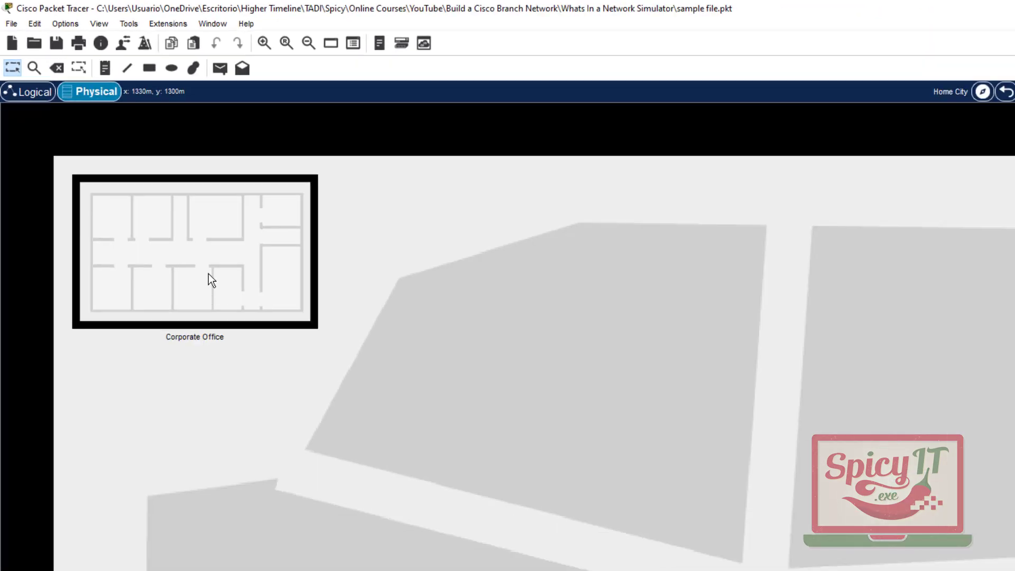
click(209, 281)
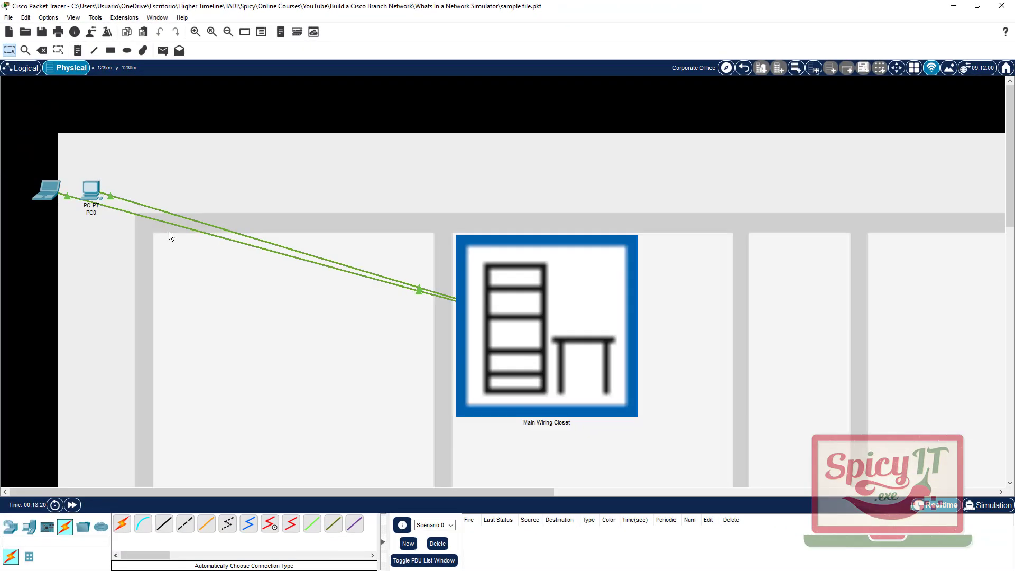
click(92, 197)
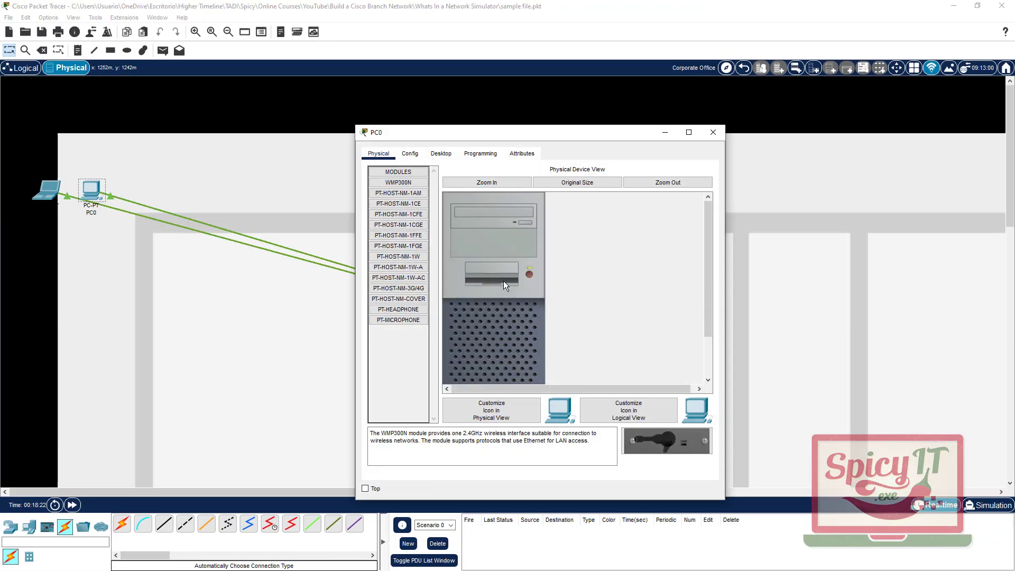
click(711, 136)
- Enter the Main Wiring Closet and examine the rack with its power distribution device, server and switch
click(514, 296)
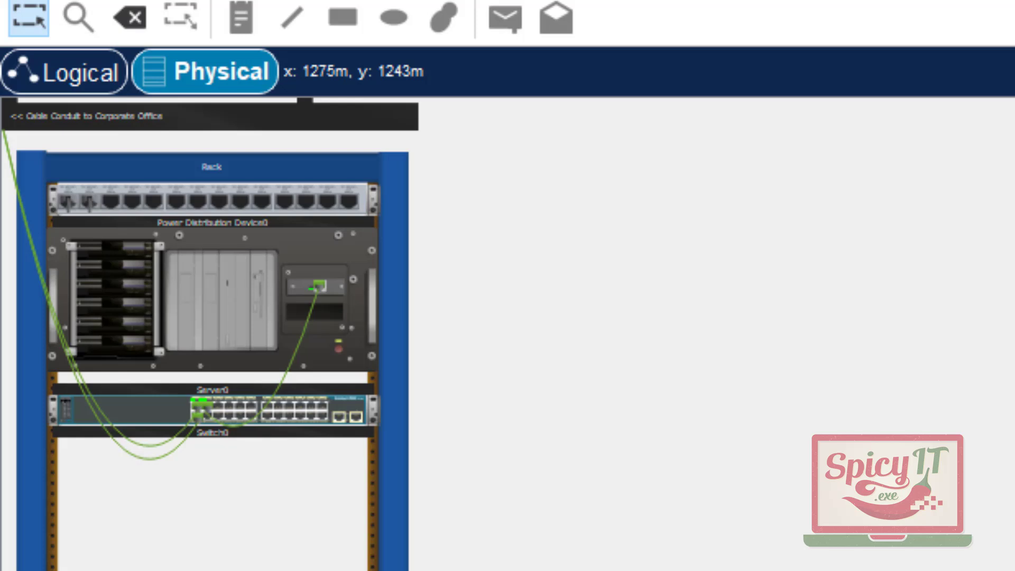
click(212, 167)
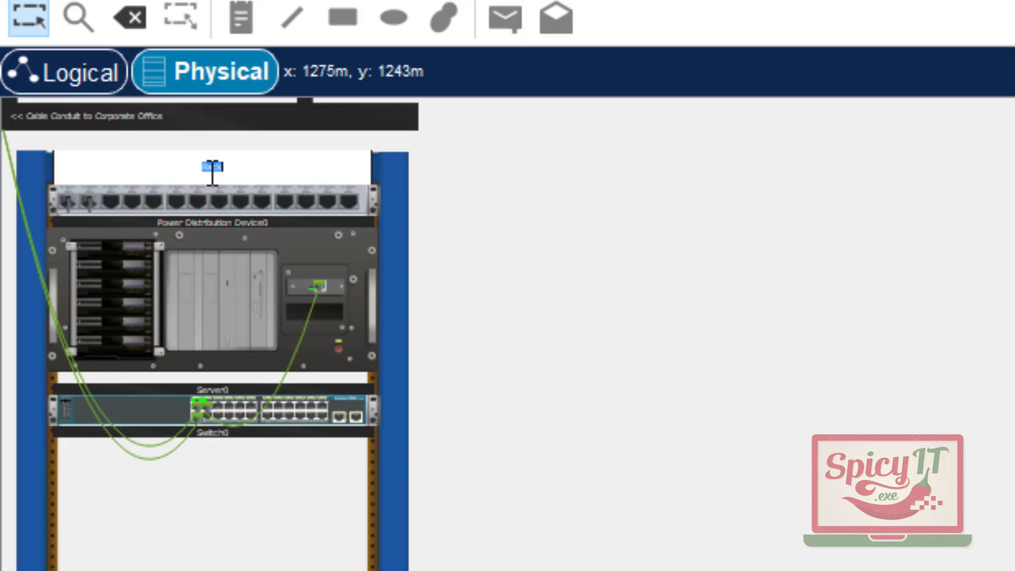
click(379, 312)
click(352, 171)
click(392, 343)
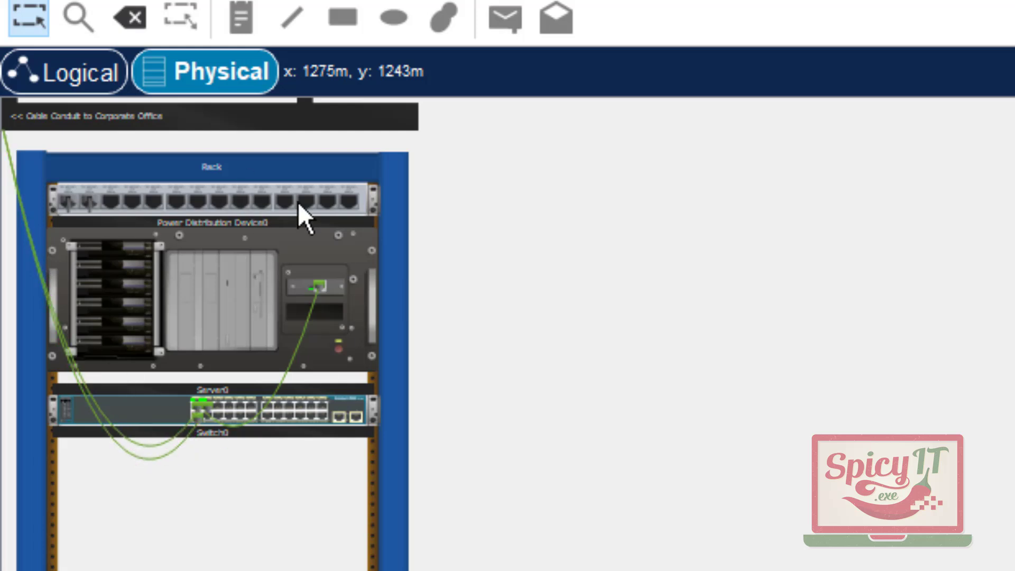
scroll(242, 316, down, 3)
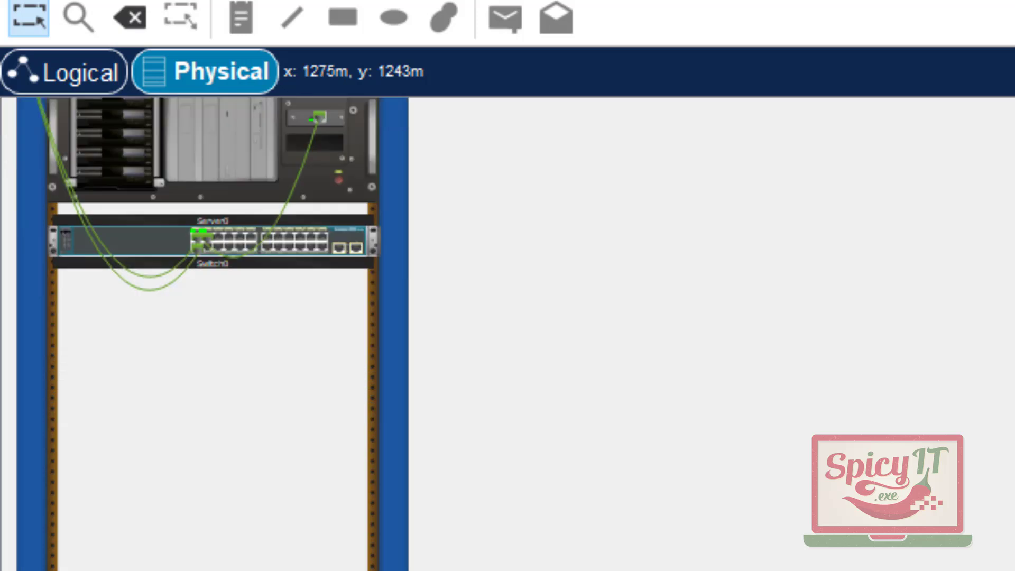
scroll(210, 279, up, 3)
scroll(210, 279, down, 3)
scroll(210, 279, up, 3)
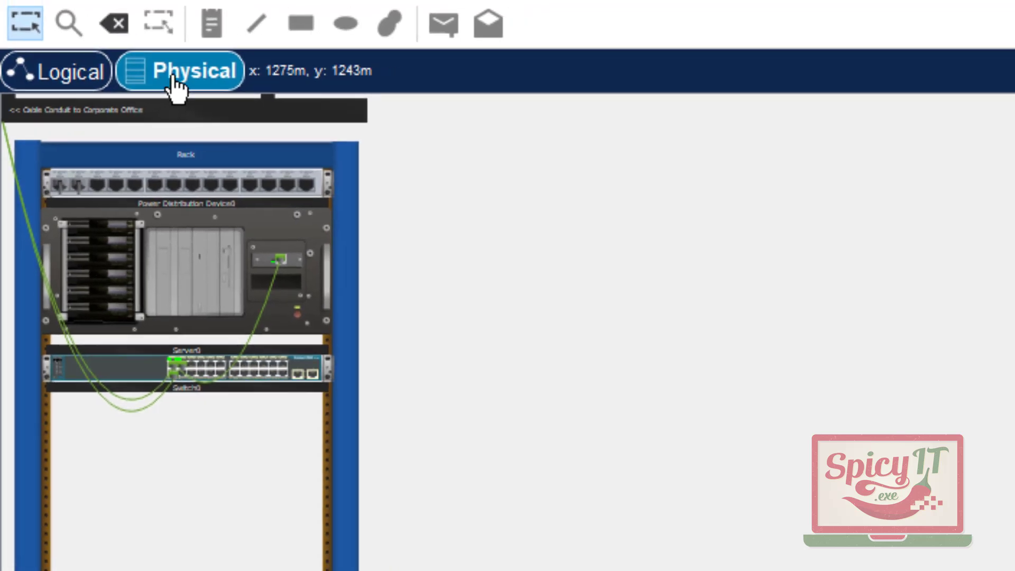
scroll(451, 204, down, 3)
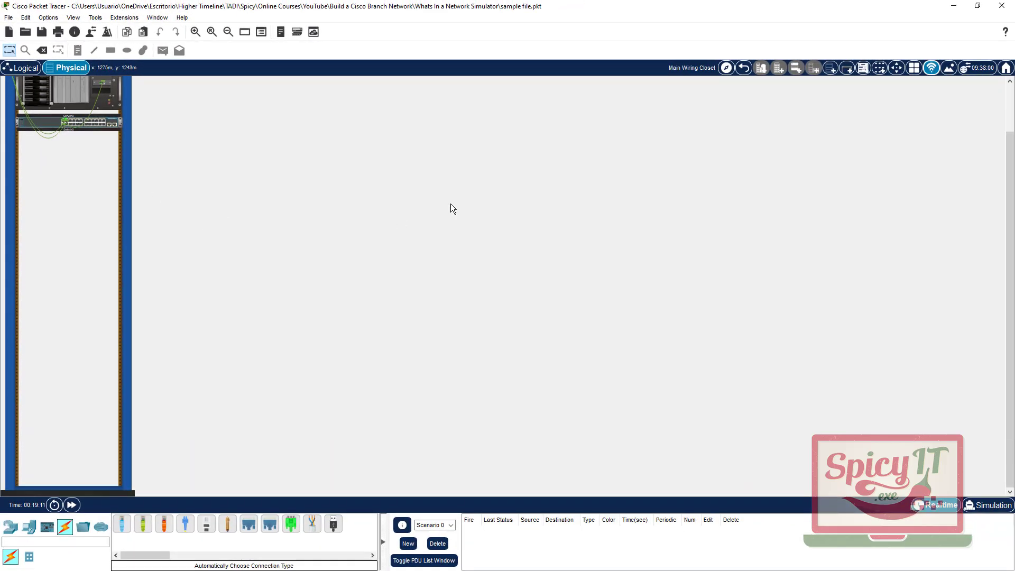
scroll(451, 204, up, 3)
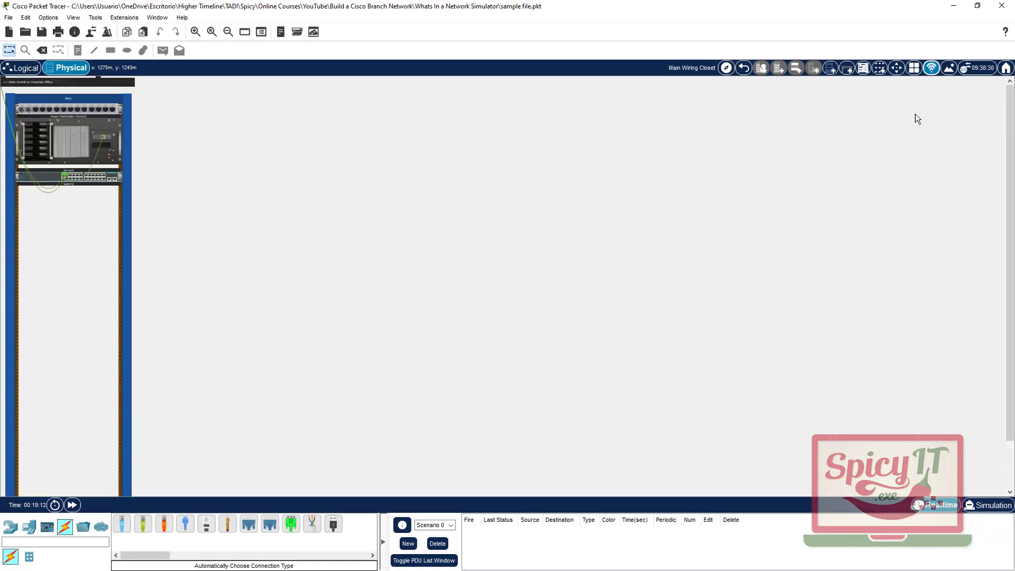
- Go back to the Corporate Office and look at the PC's physical device view again, closing it when done
click(744, 68)
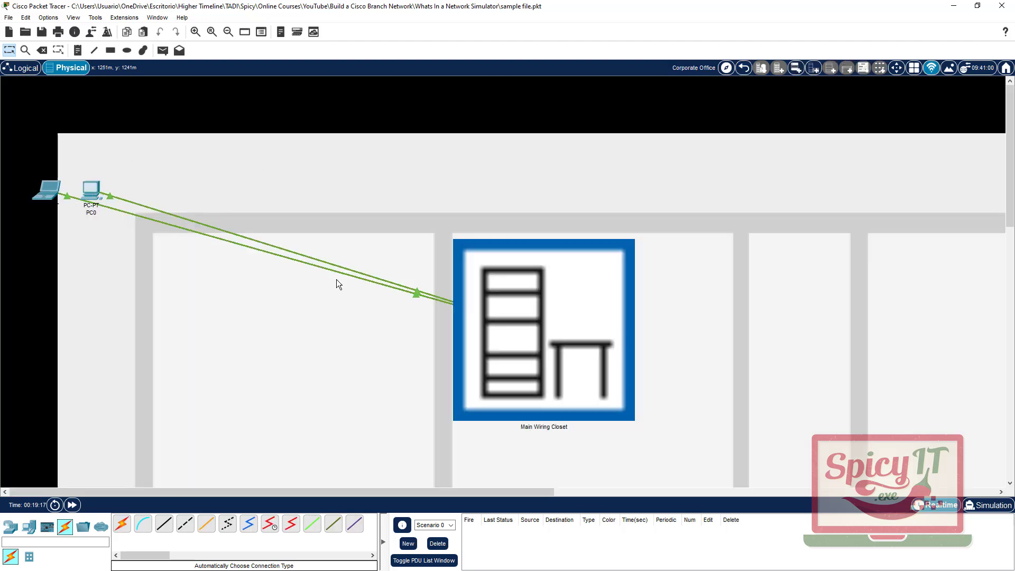
click(90, 192)
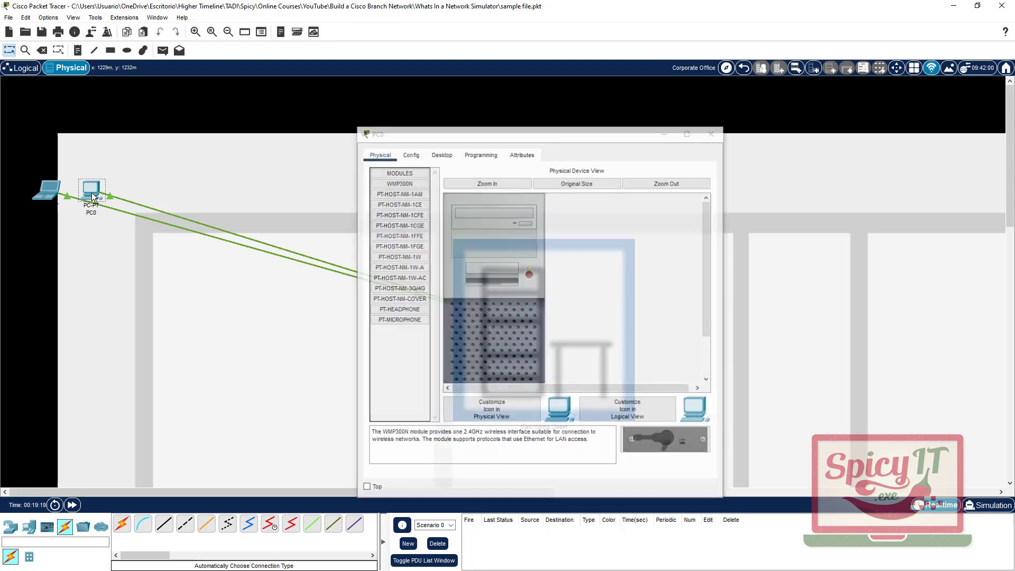
click(335, 179)
click(88, 199)
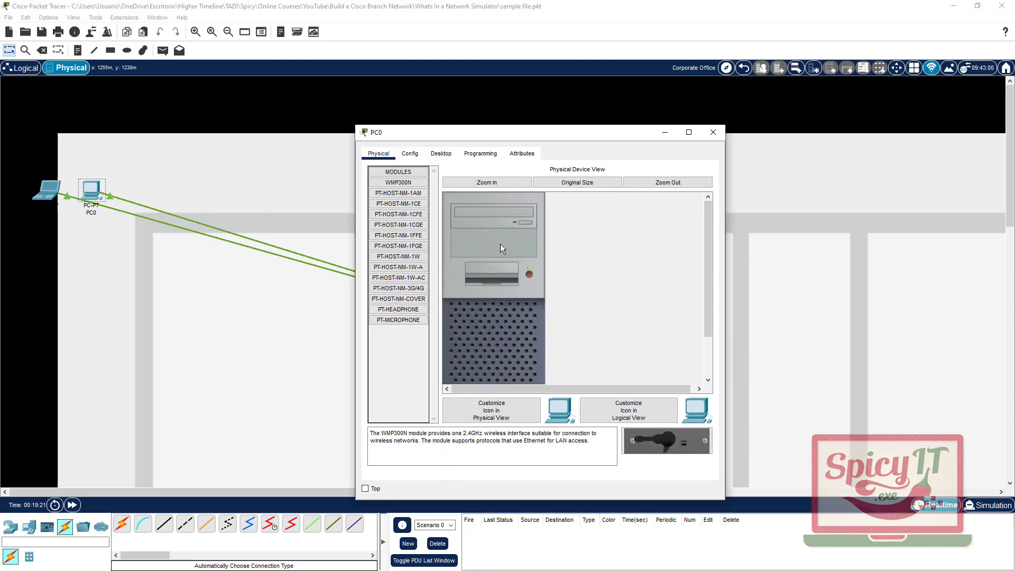
click(712, 138)
- Survey the rooms across the Corporate Office floor plan and return to the area with the end devices
scroll(452, 280, down, 10)
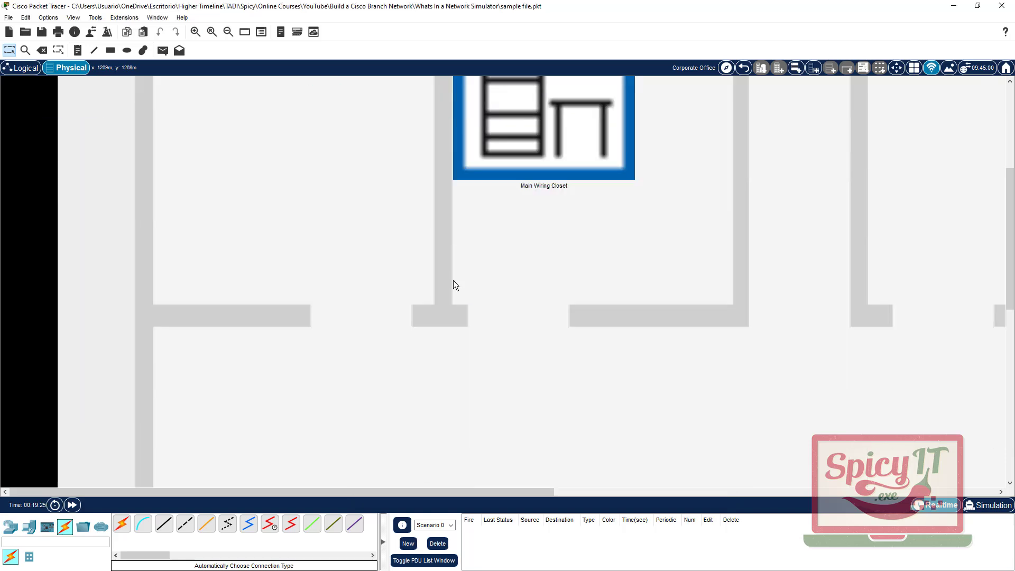
scroll(446, 281, up, 10)
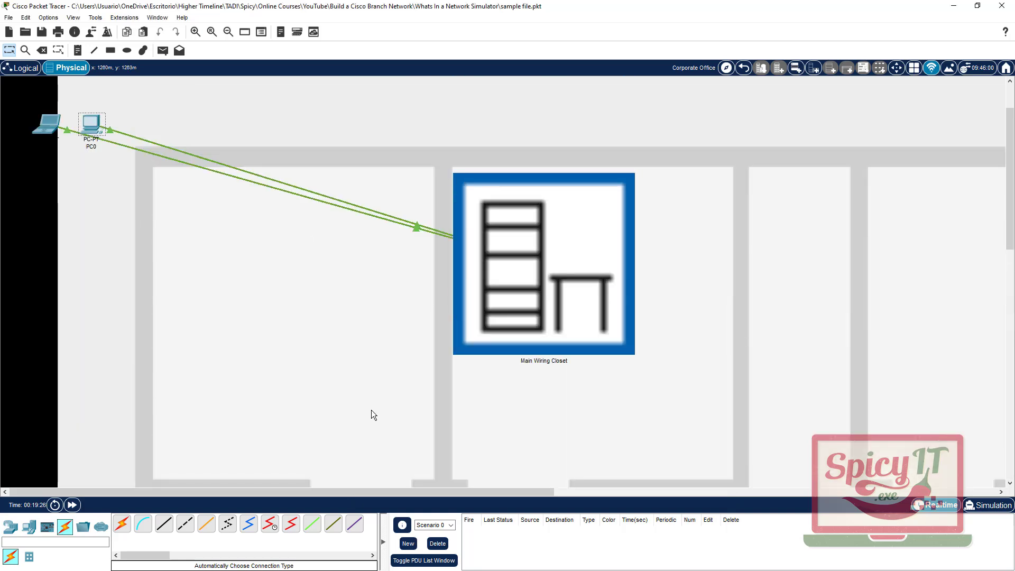
scroll(308, 491, right, 10)
scroll(772, 337, down, 10)
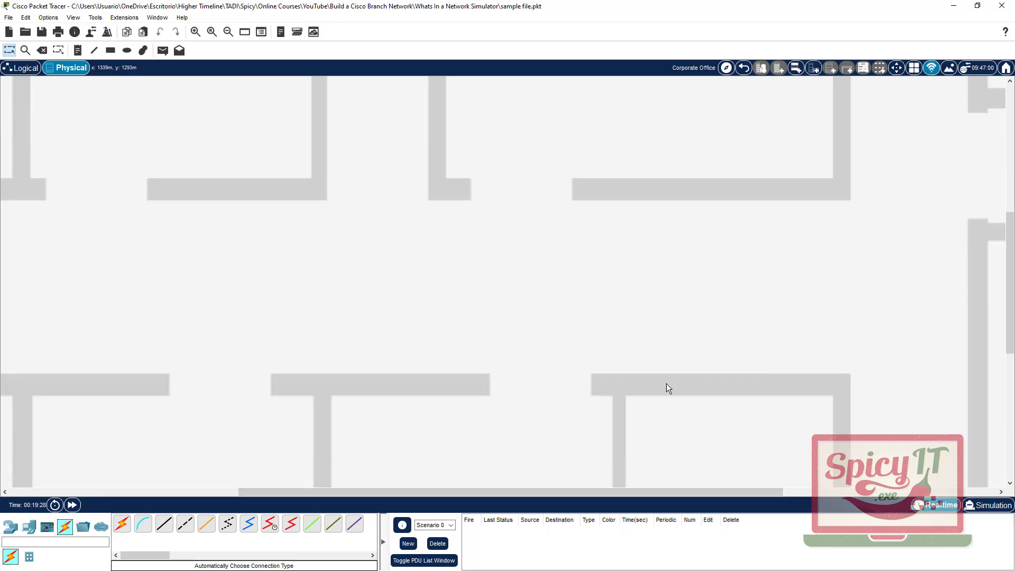
scroll(601, 490, right, 5)
scroll(800, 353, up, 10)
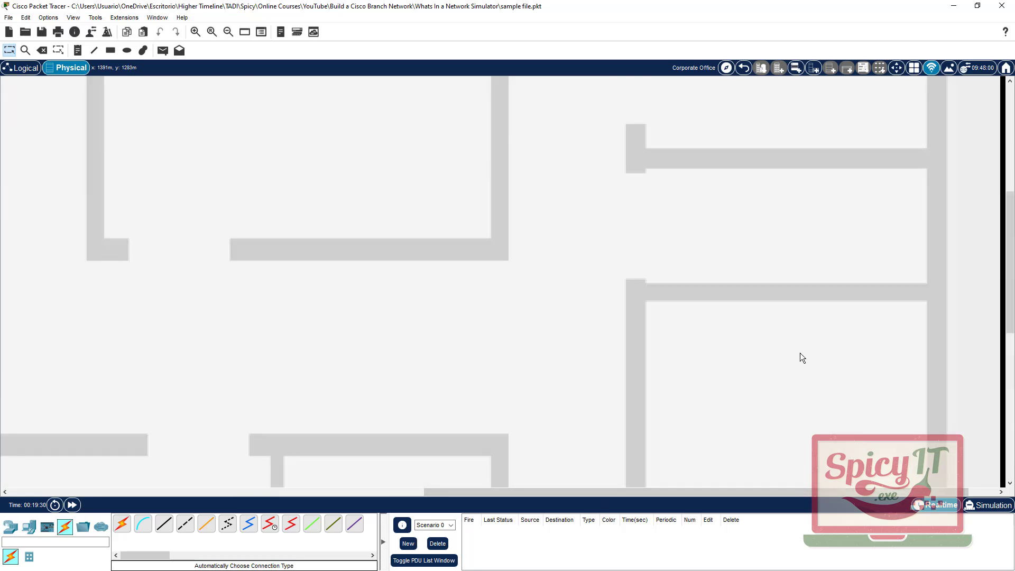
drag(645, 490, 166, 449)
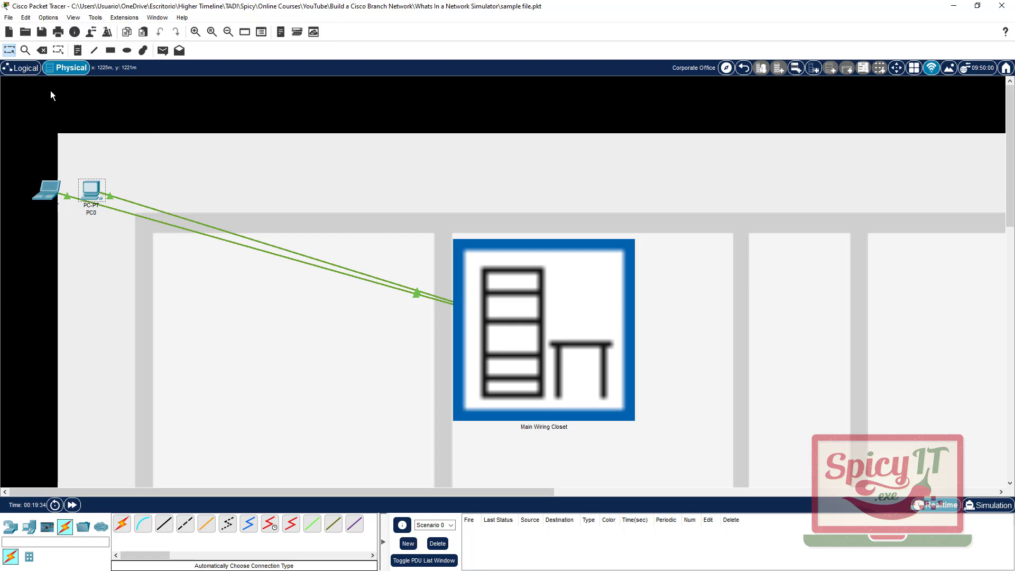
- In the logical workspace, view the switch's IOS command line and the server's physical device view, closing each window
click(24, 75)
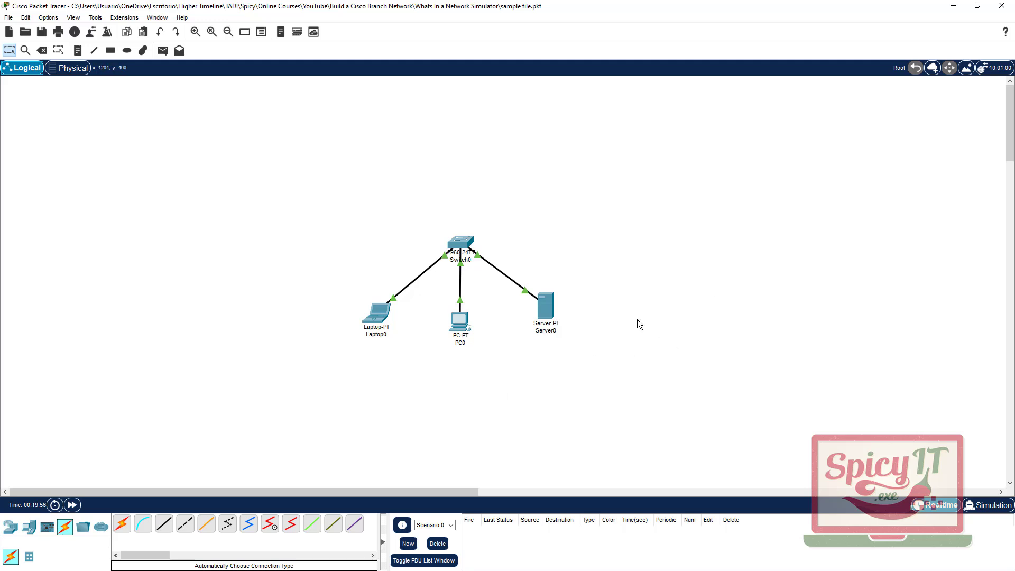
click(460, 242)
click(435, 154)
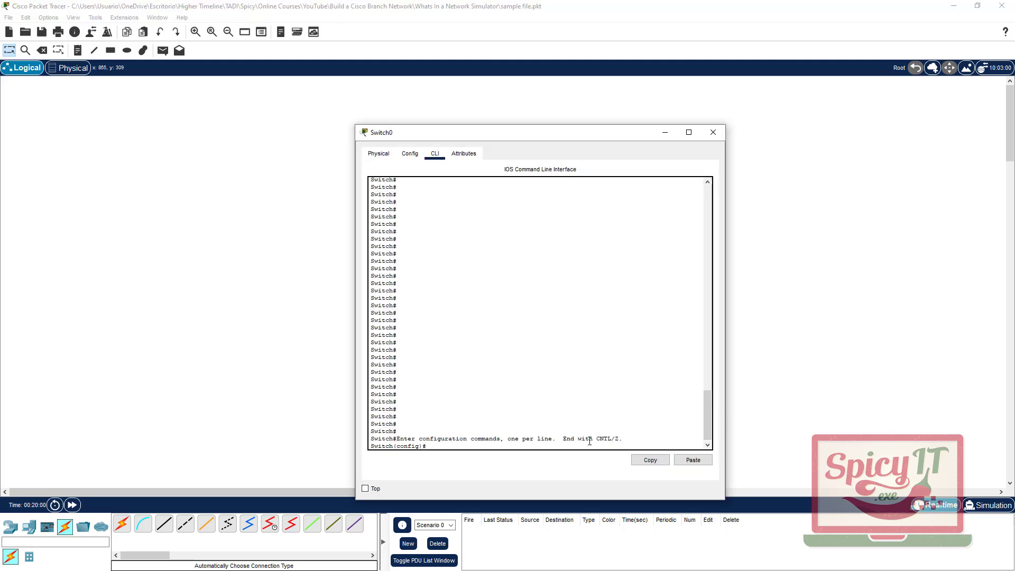
click(688, 132)
click(996, 11)
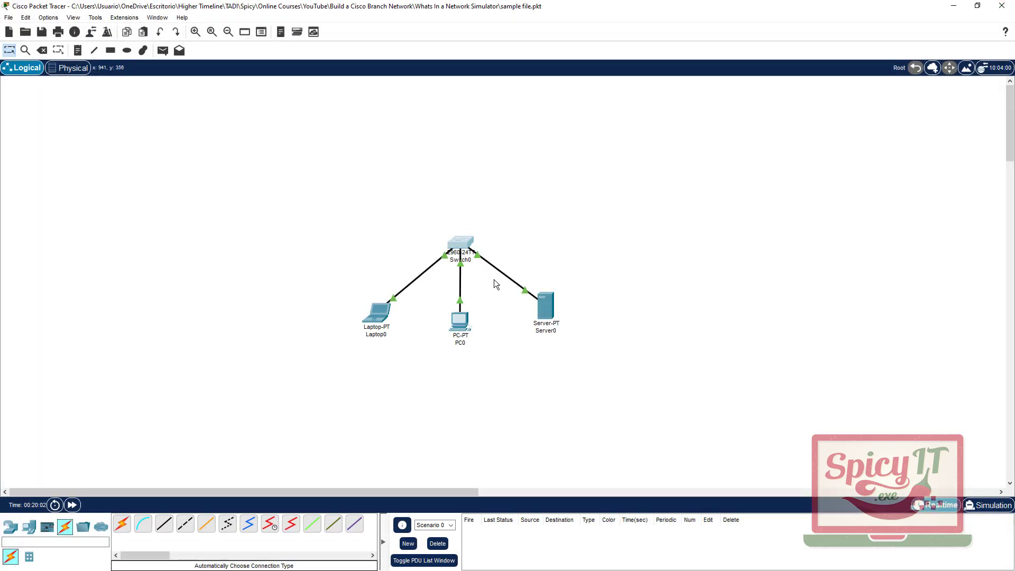
click(551, 315)
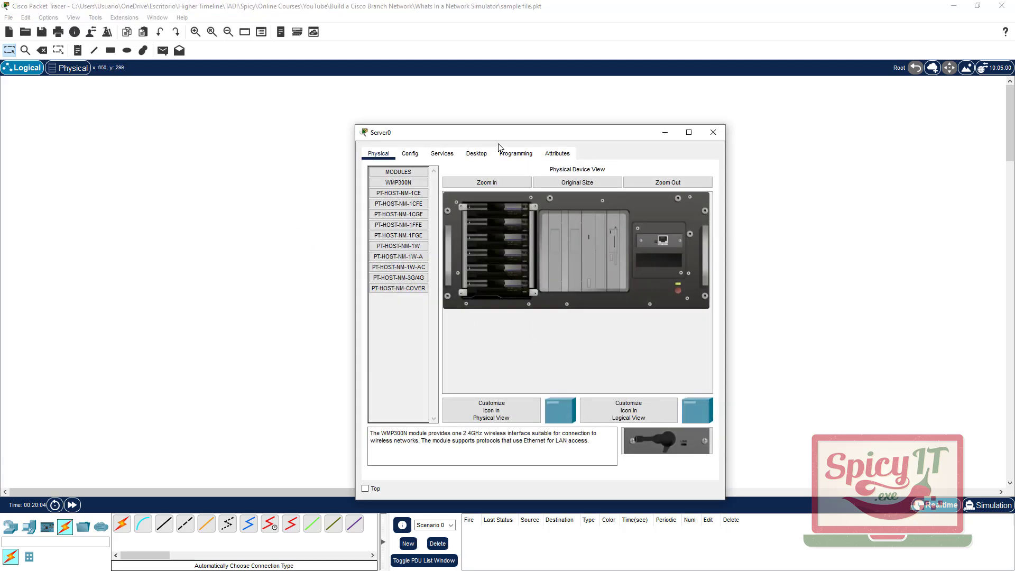
click(731, 129)
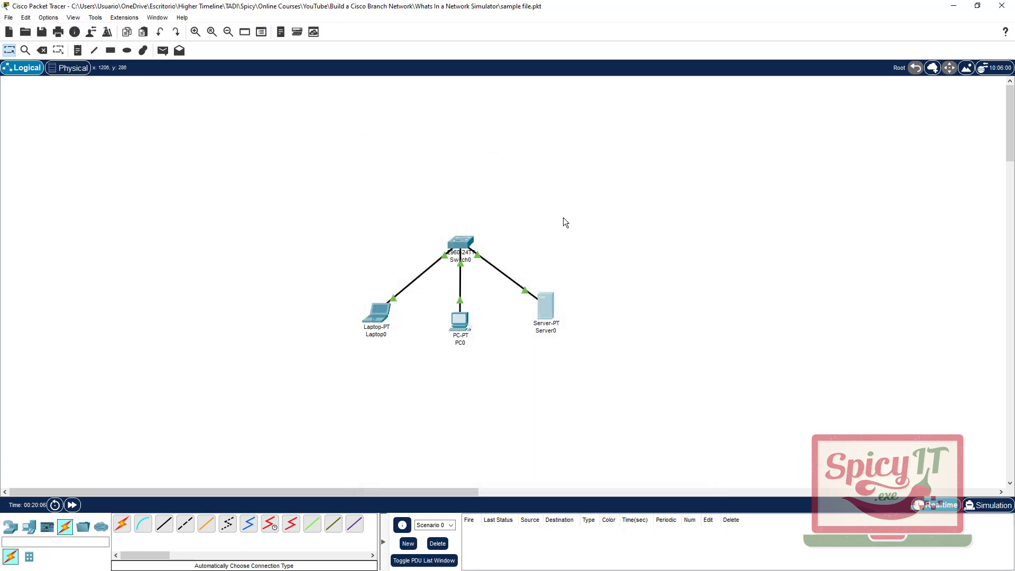